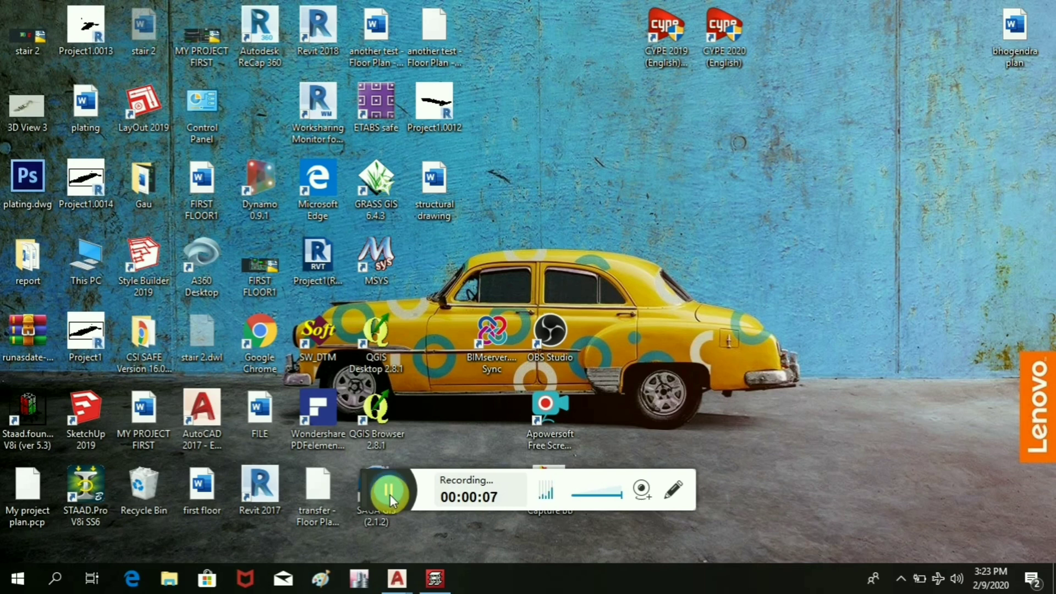
- Show the taskbar previews of the open AutoCAD drawings stair 2.dwg and structural detailing of stair.dwg
left_click(390, 494)
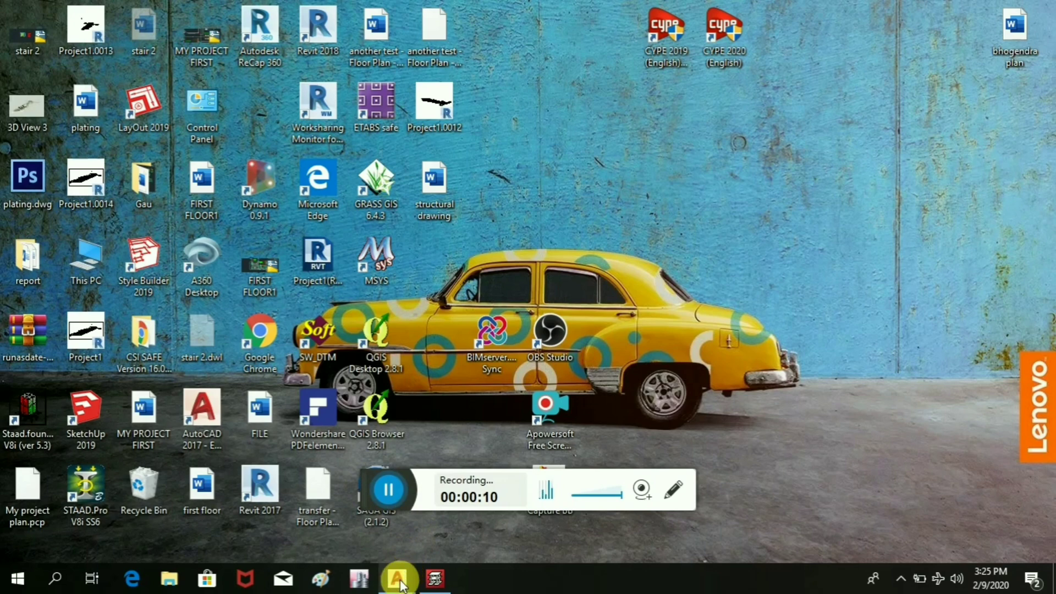
mouse_move(401, 584)
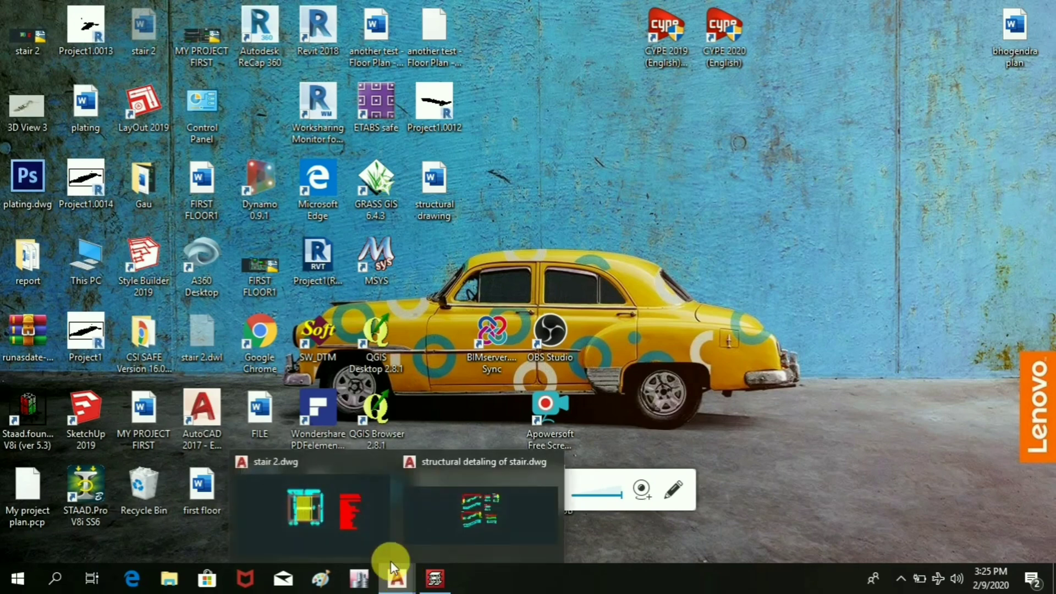
left_click(339, 486)
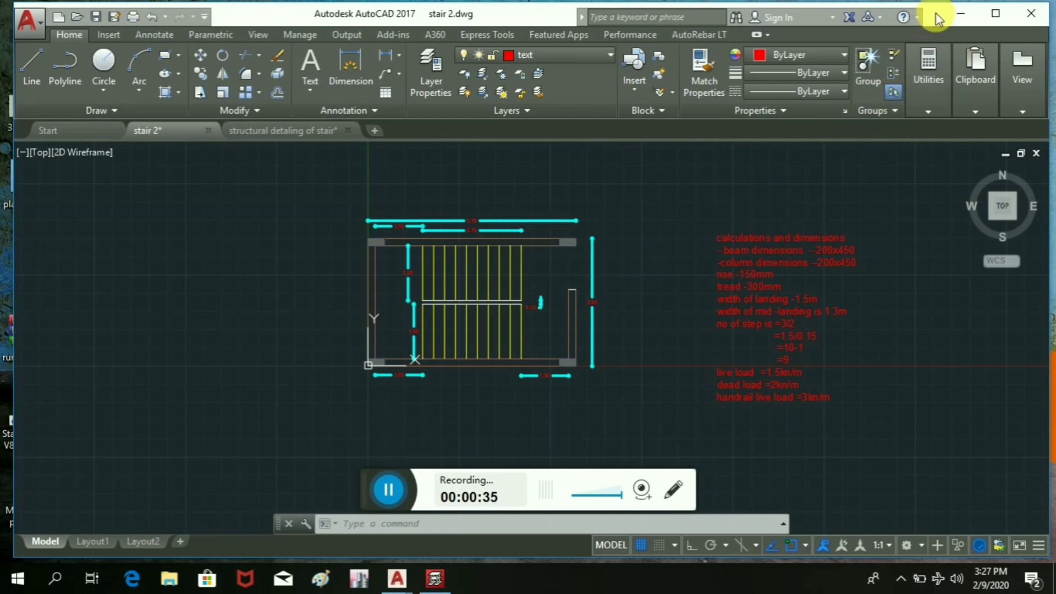
left_click(961, 14)
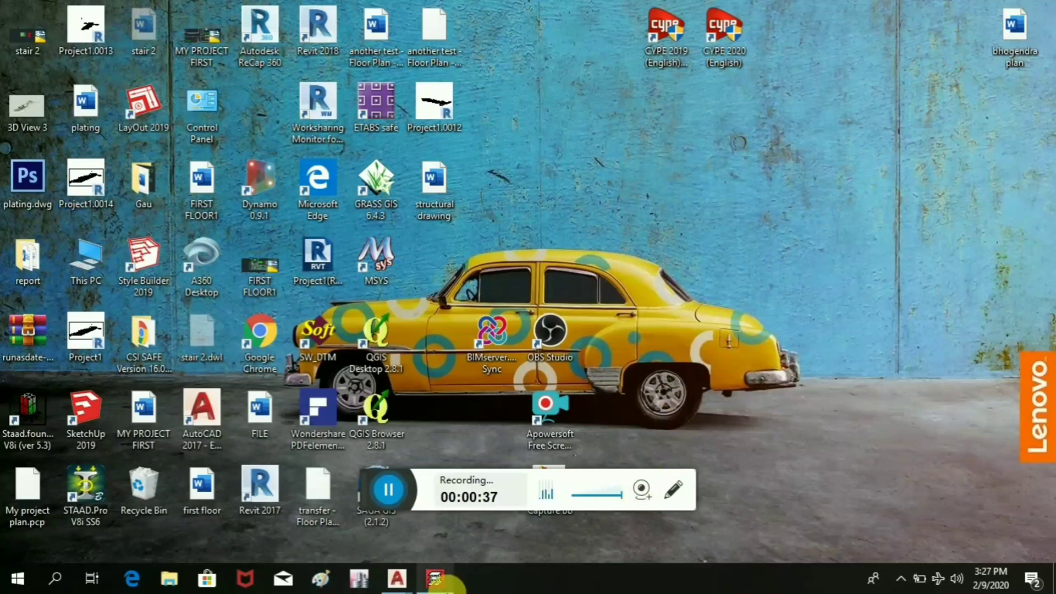
- Create an empty project 'stair case' with no BIM import, accepting default general data and limit states
left_click(447, 587)
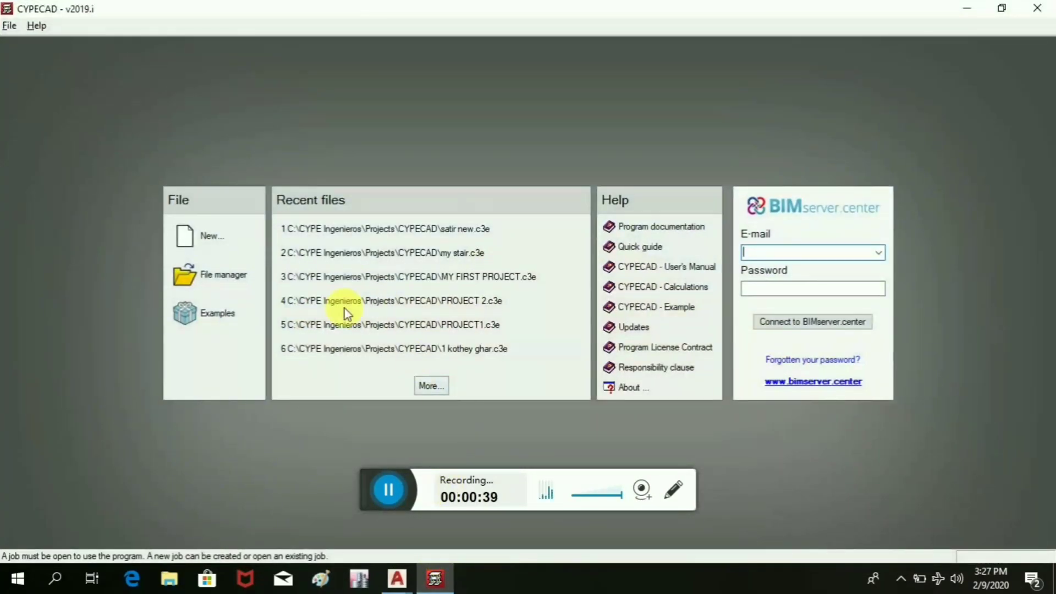
left_click(216, 240)
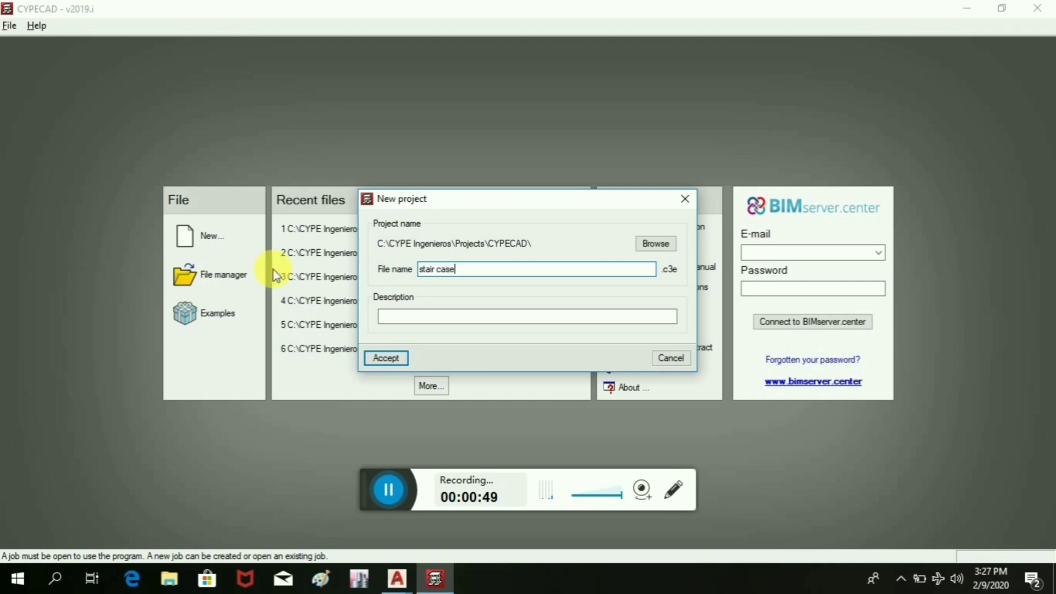
left_click(388, 359)
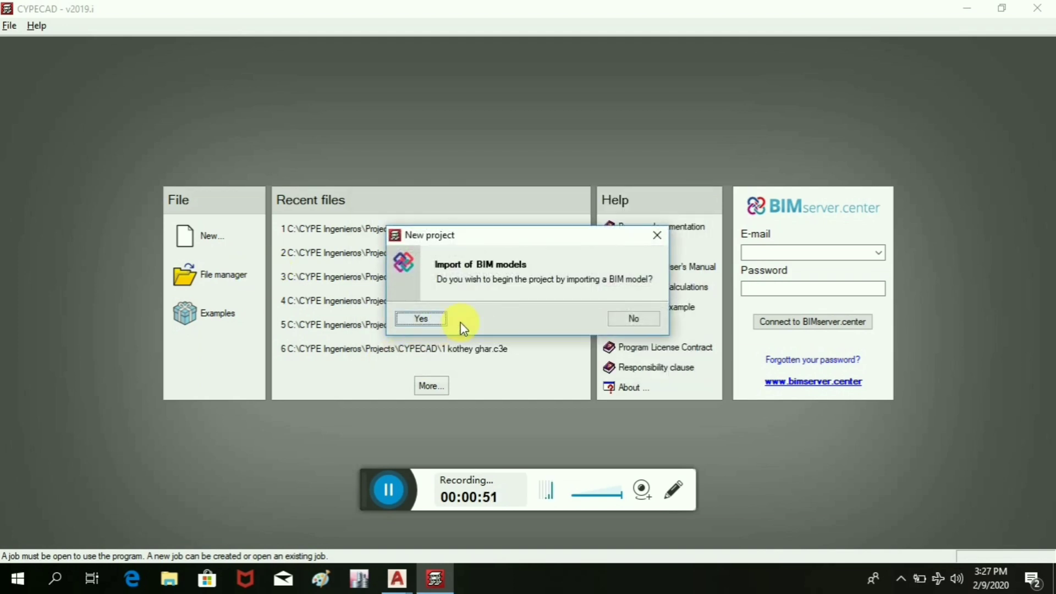
left_click(650, 321)
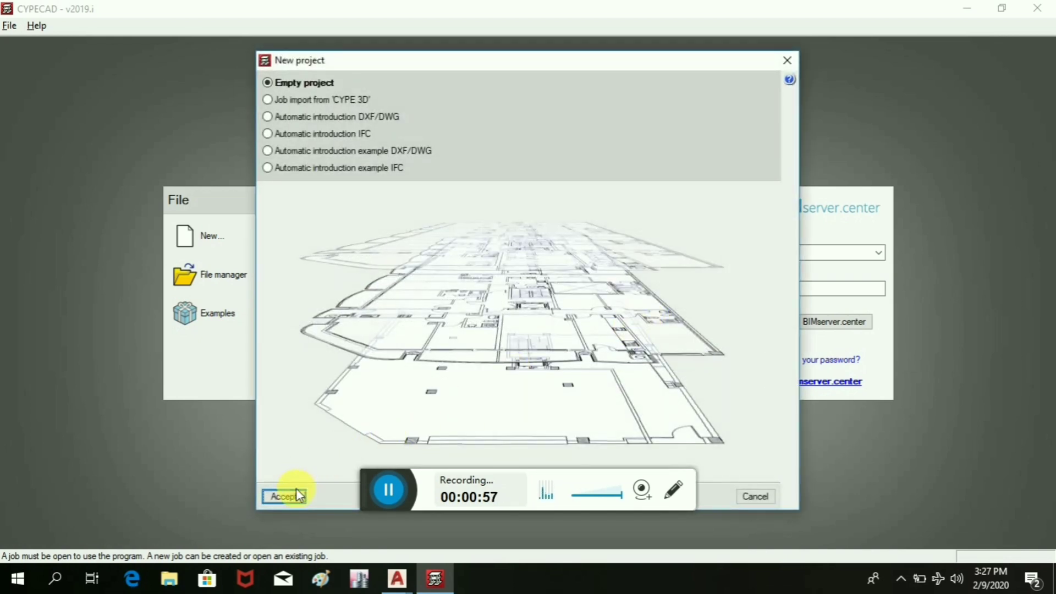
left_click(299, 497)
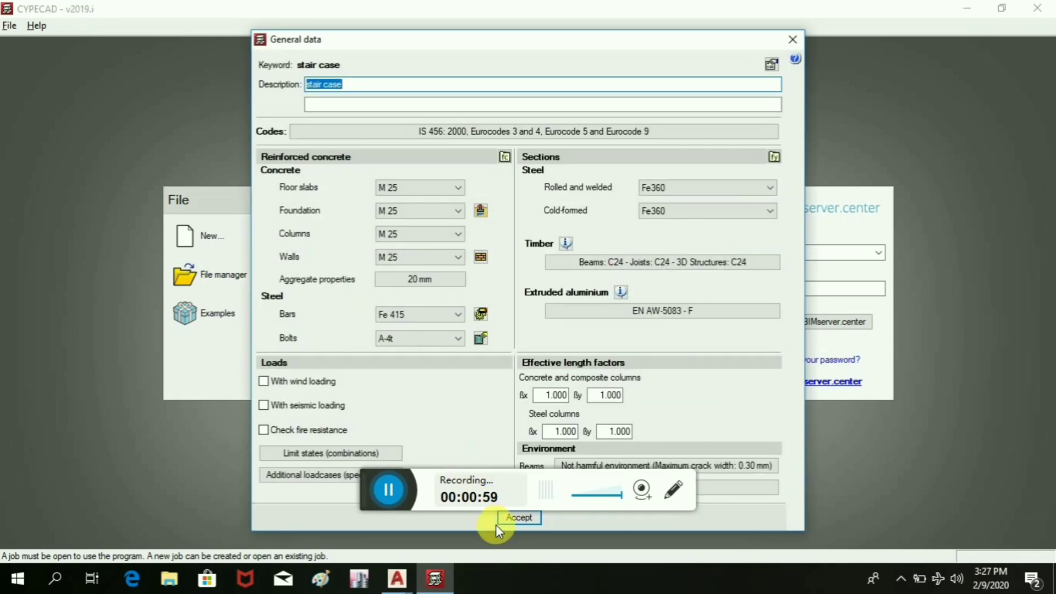
left_click(518, 517)
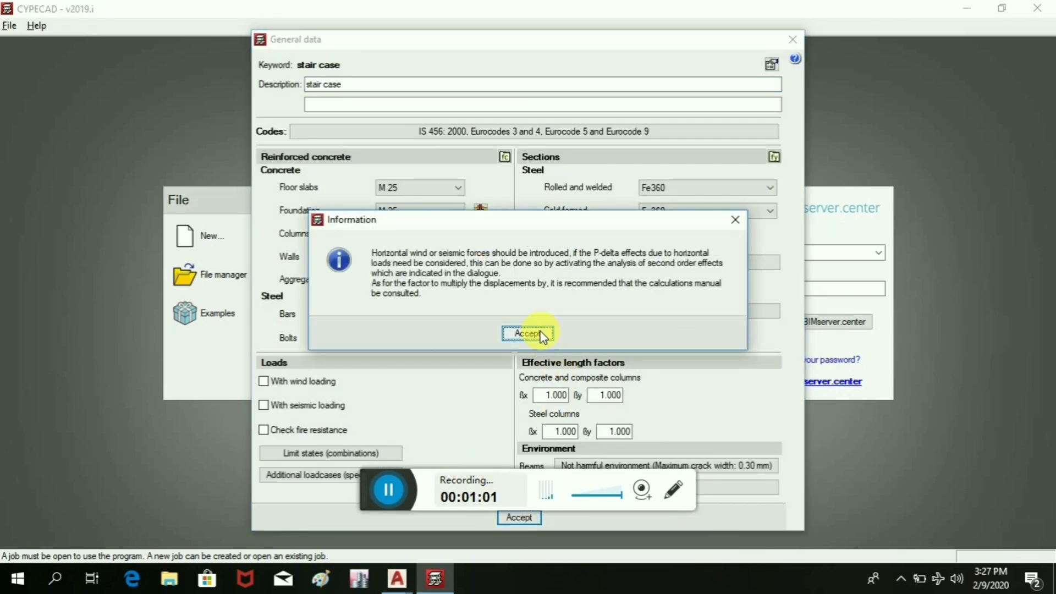
left_click(531, 333)
left_click(515, 402)
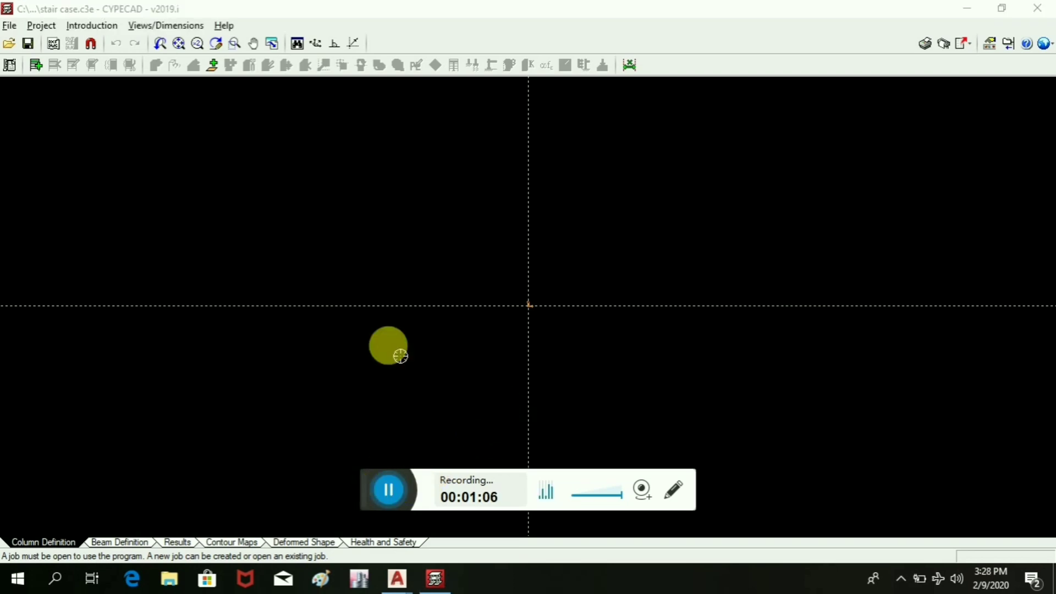
- Add 2 new floors singly, with heights 3.00 m and 1.50 m
left_click(89, 25)
left_click(122, 49)
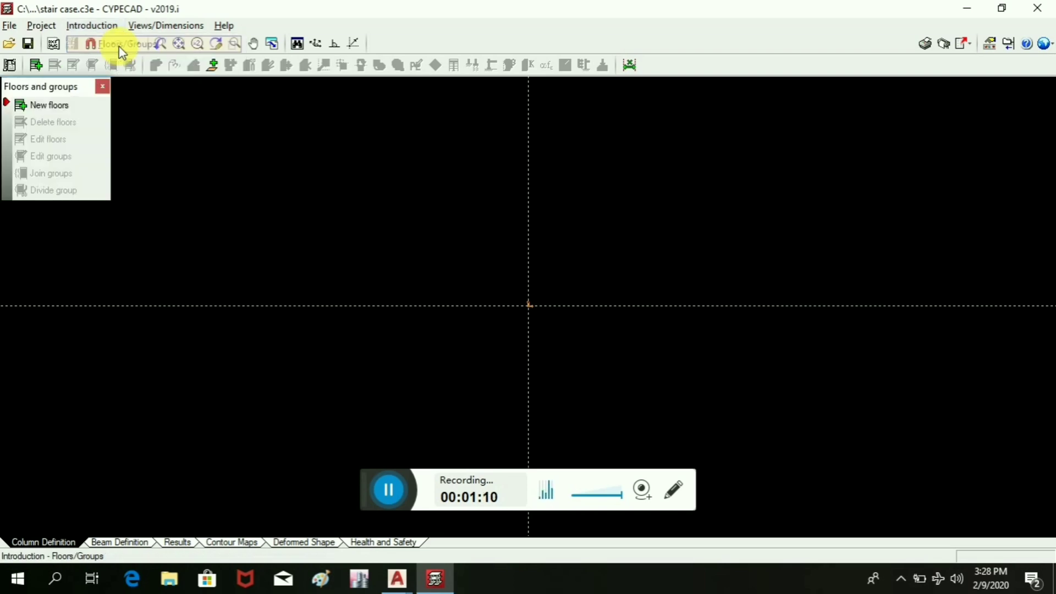
left_click(63, 107)
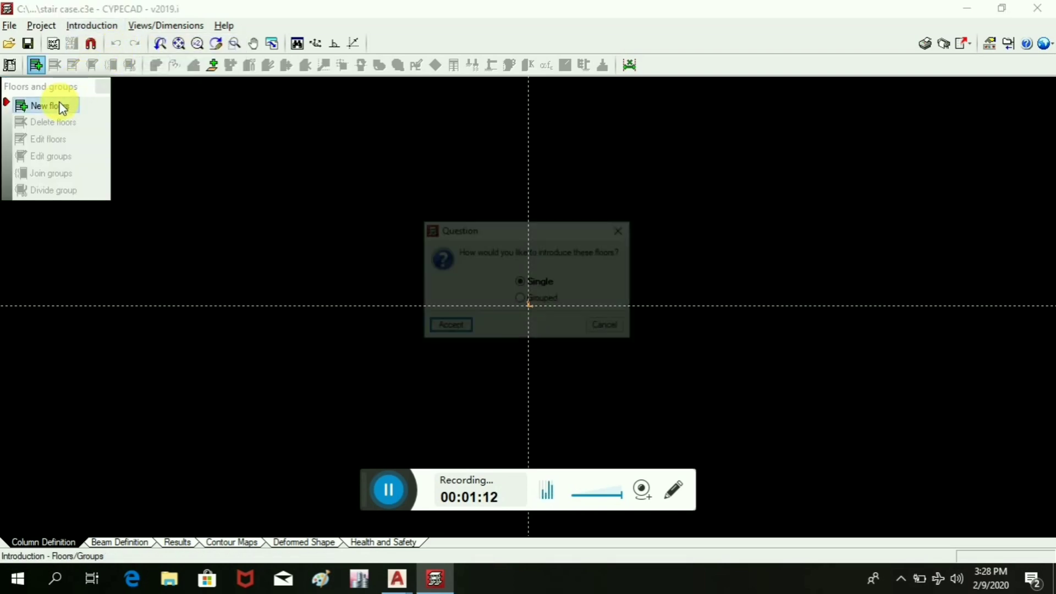
left_click(443, 327)
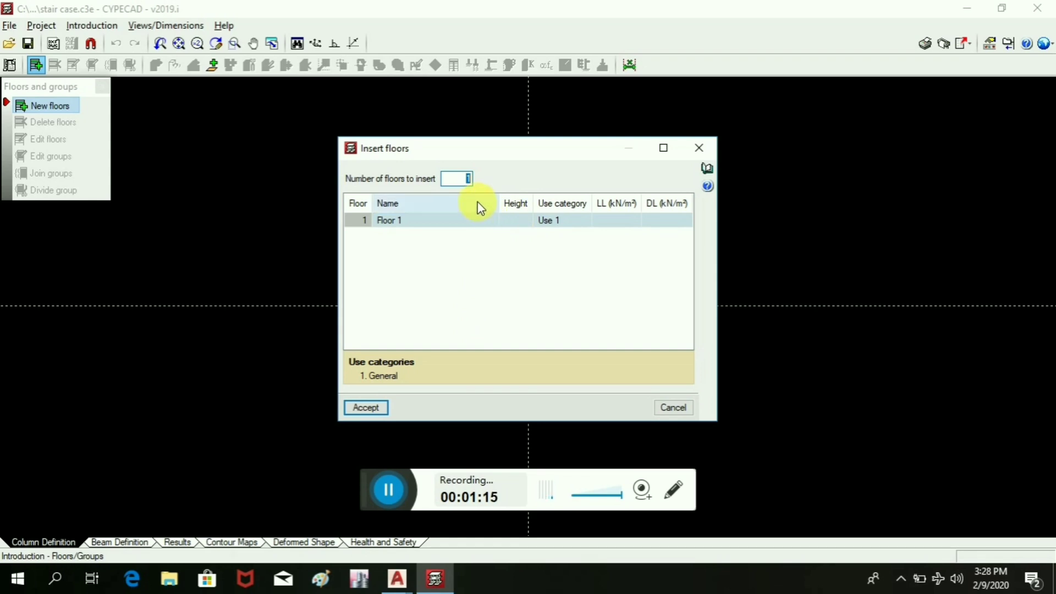
type("2")
left_click(515, 223)
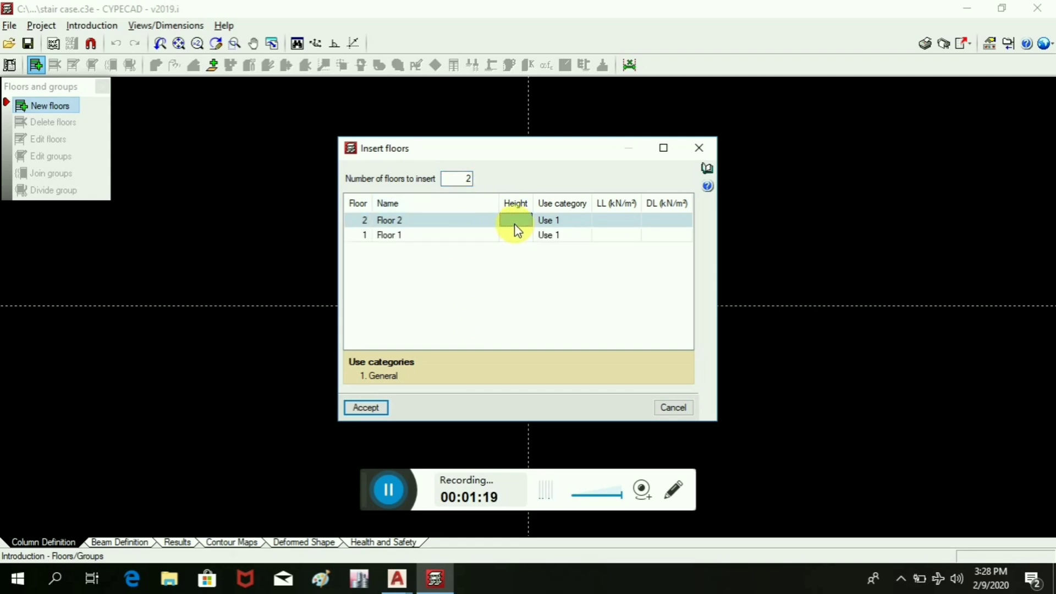
type("3")
left_click(513, 235)
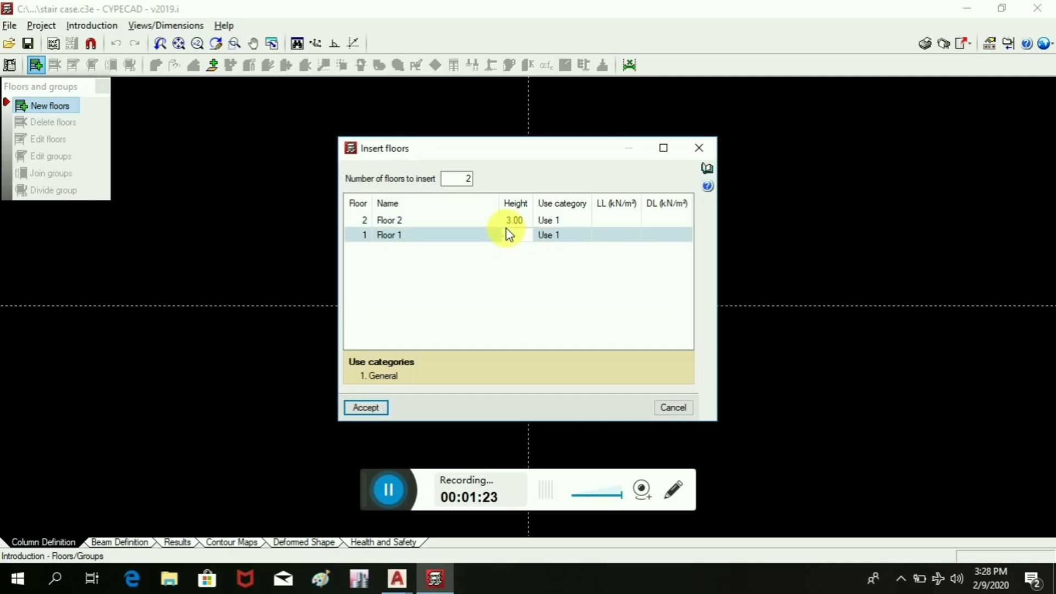
type("1.5")
- Give the floors 2.00 live and 1.50 dead load, name them foundation and roof, and insert them
left_click(606, 220)
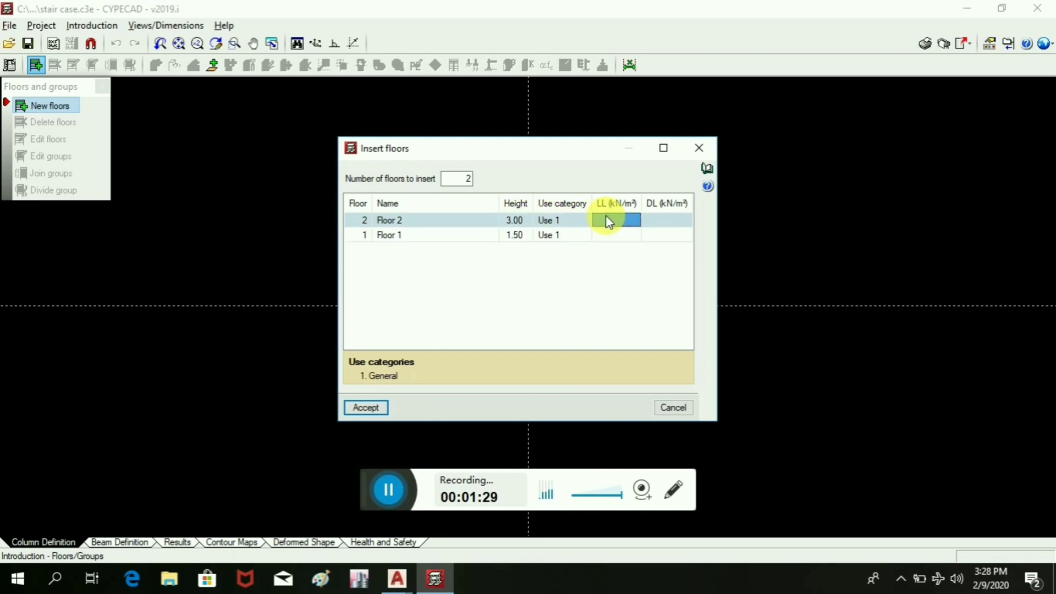
type("2")
left_click(652, 223)
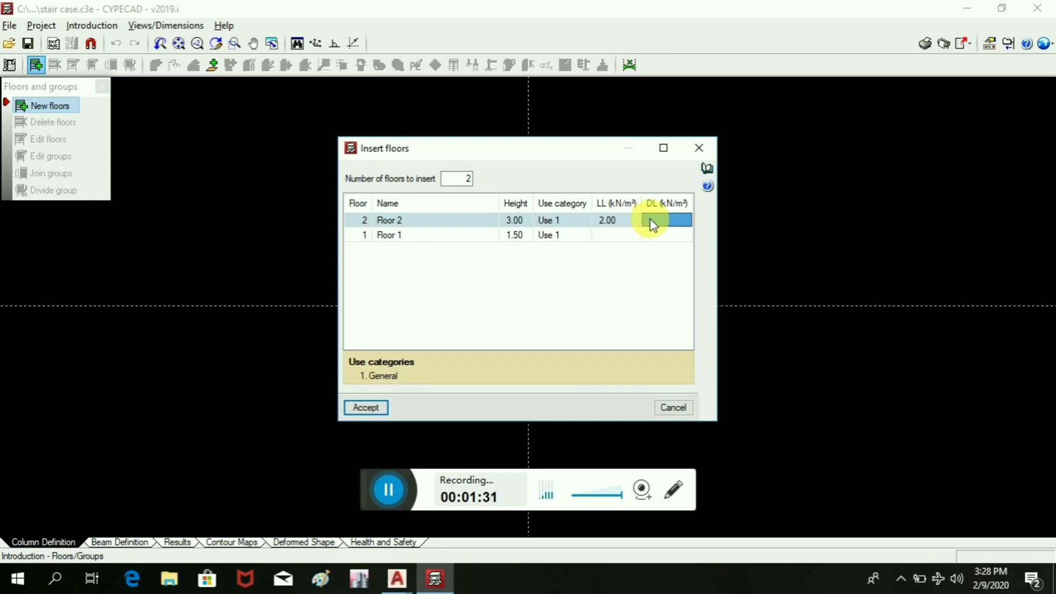
type("1.5")
left_click(608, 235)
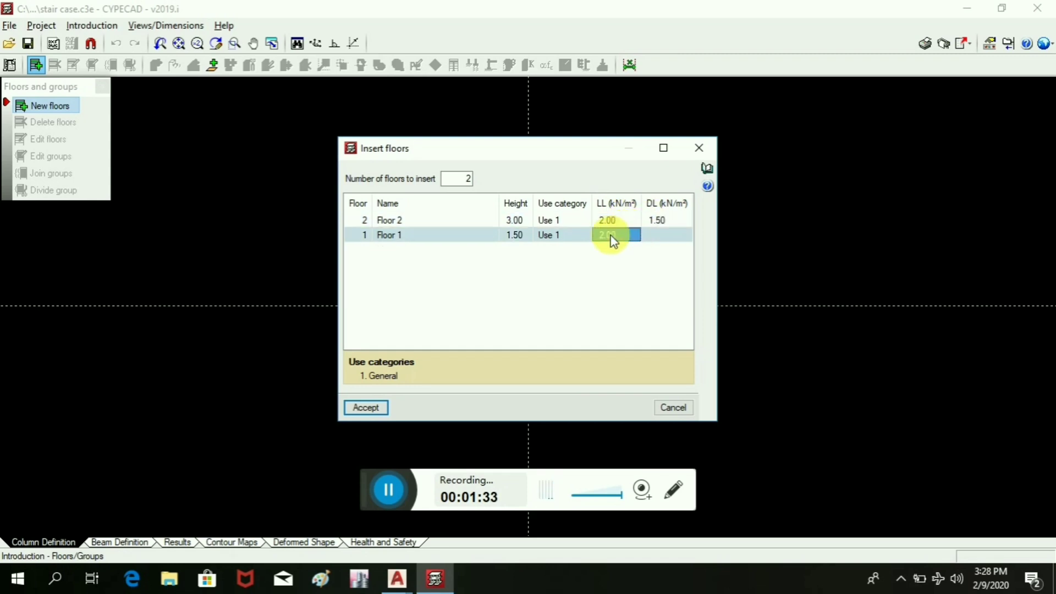
left_click(660, 236)
left_click(434, 236)
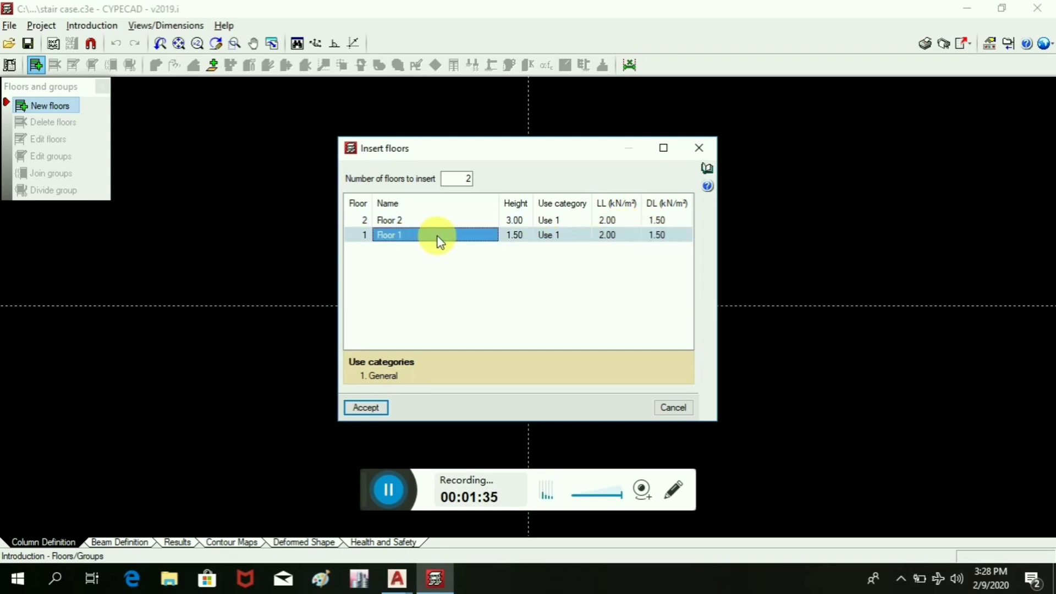
type("f")
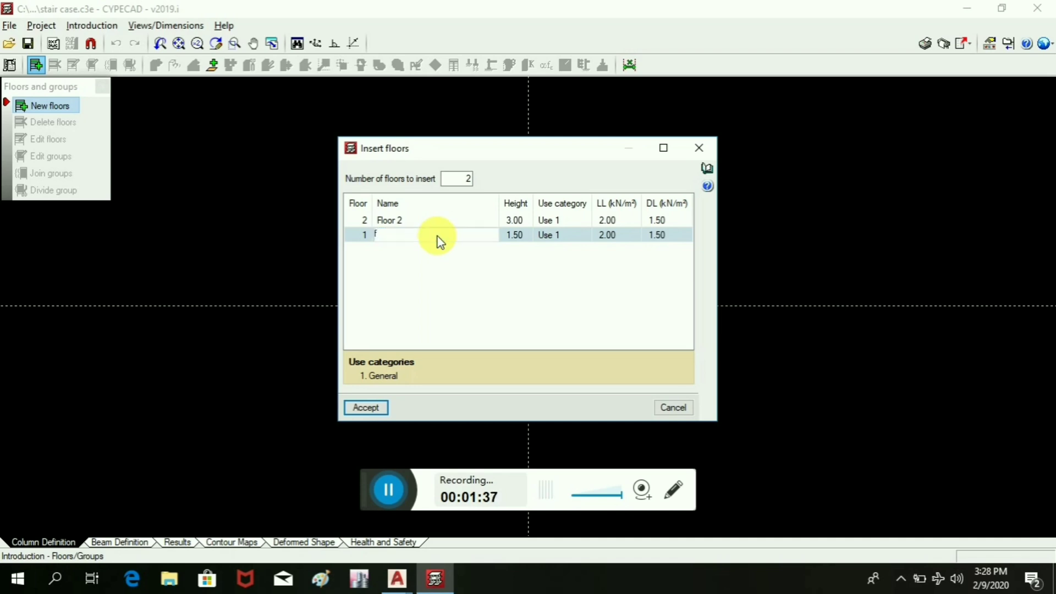
type("oundation")
left_click(415, 221)
type("roo")
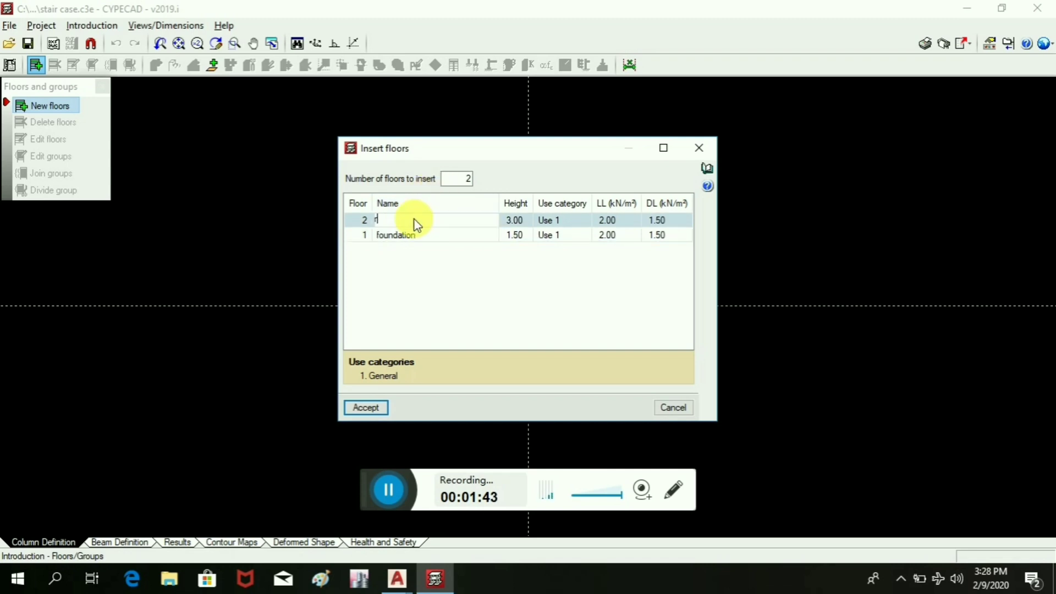
left_click(366, 409)
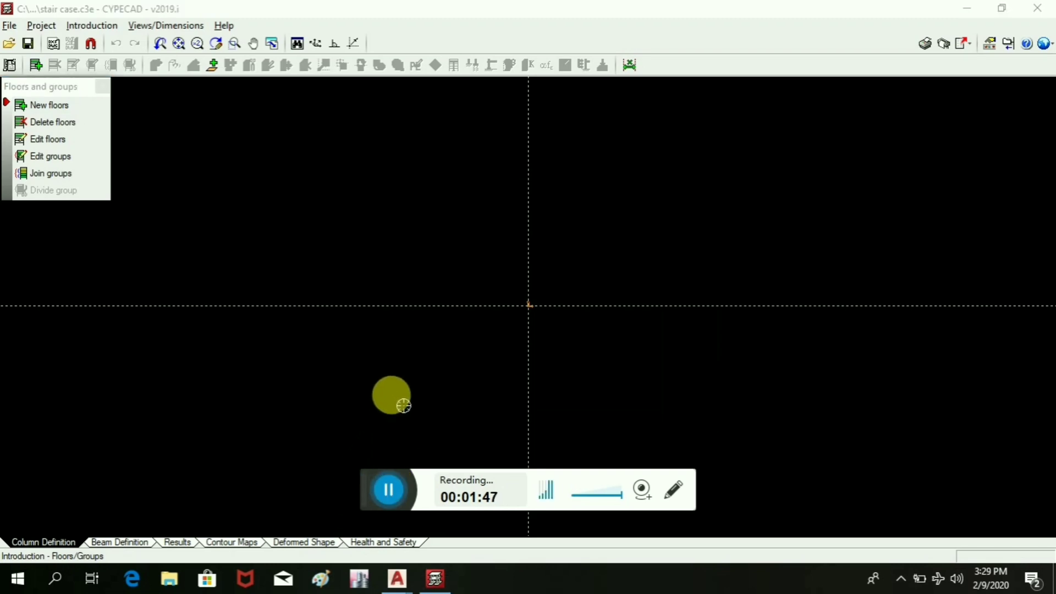
- Load stair 2.dwg as a template view for all groups and zoom in on the stair plan
left_click(53, 44)
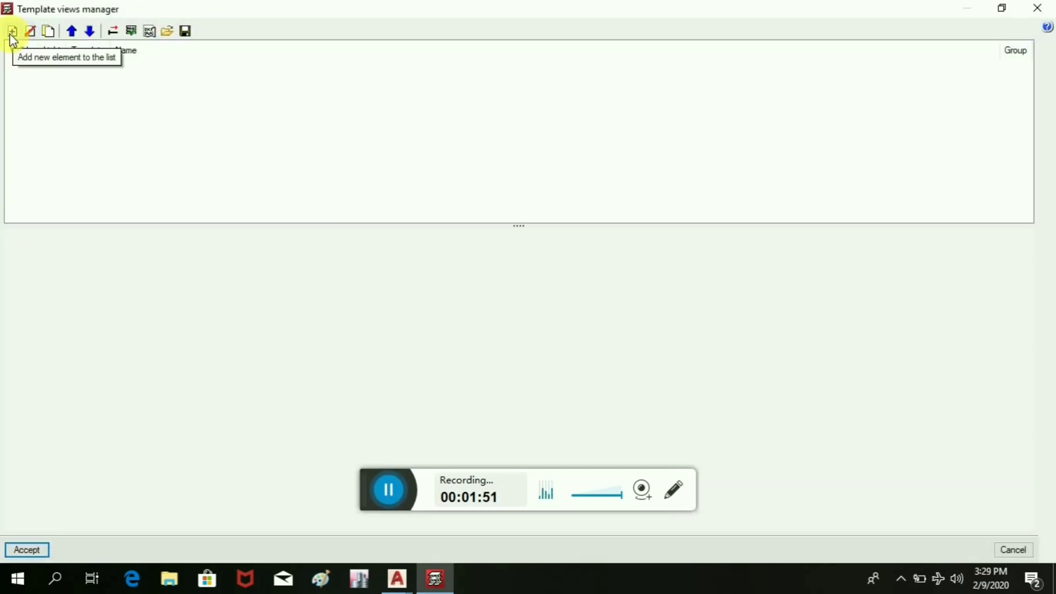
left_click(11, 33)
left_click(38, 51)
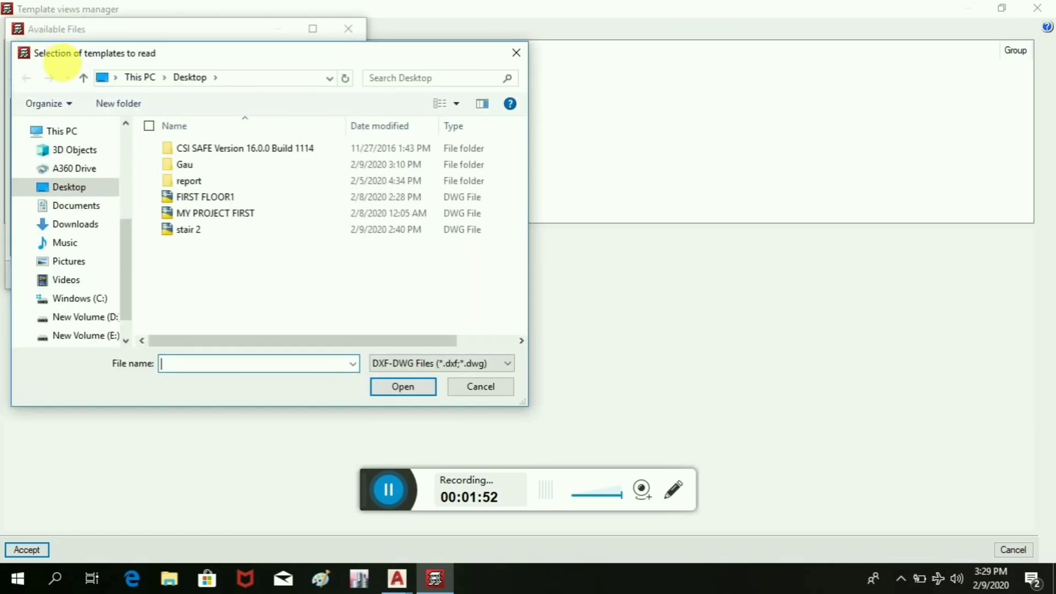
left_click(212, 231)
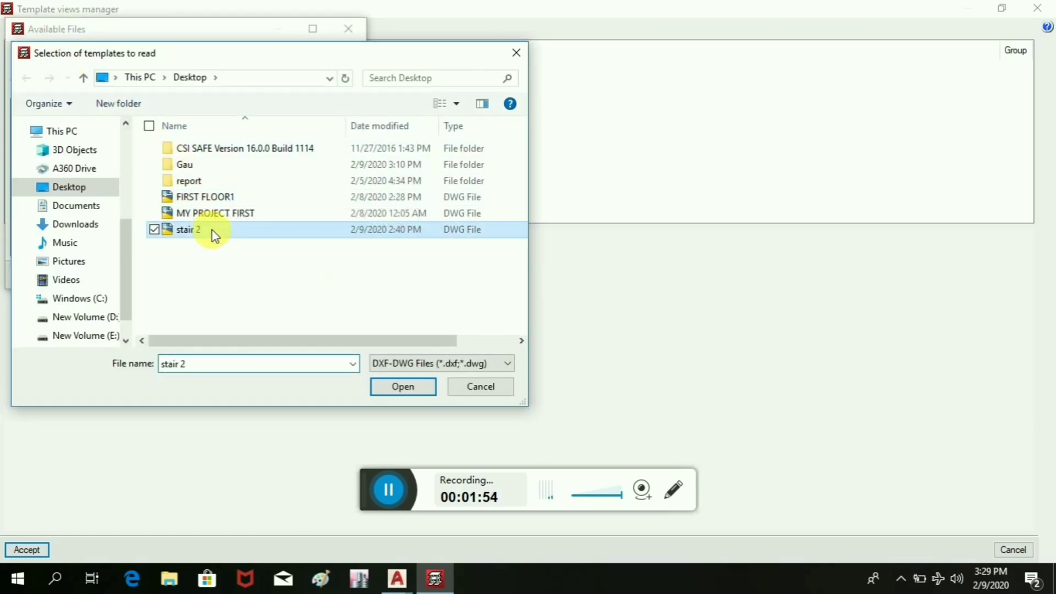
left_click(390, 387)
left_click(41, 276)
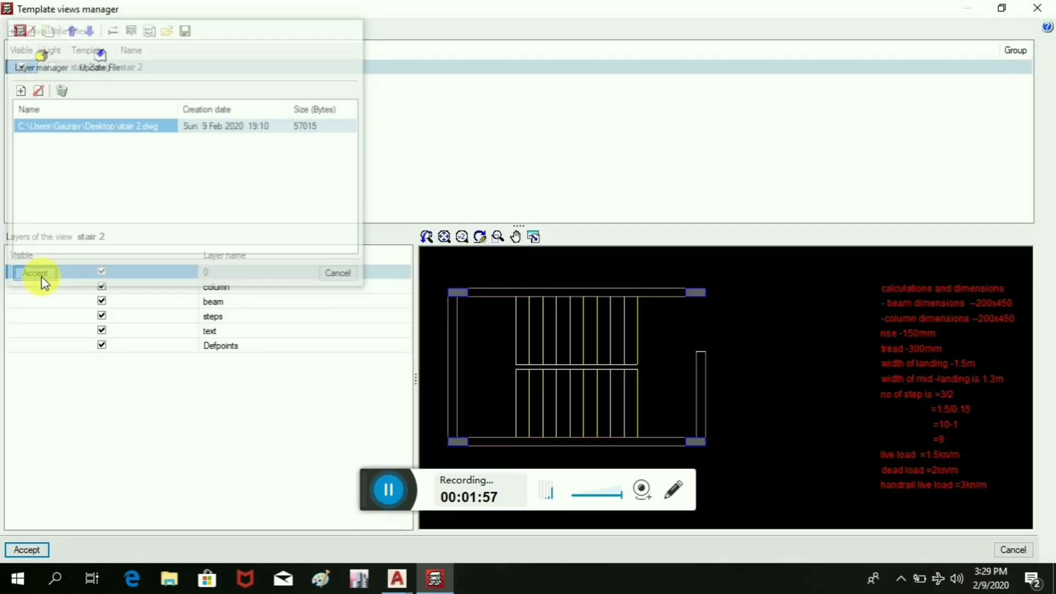
left_click(31, 549)
left_click(419, 324)
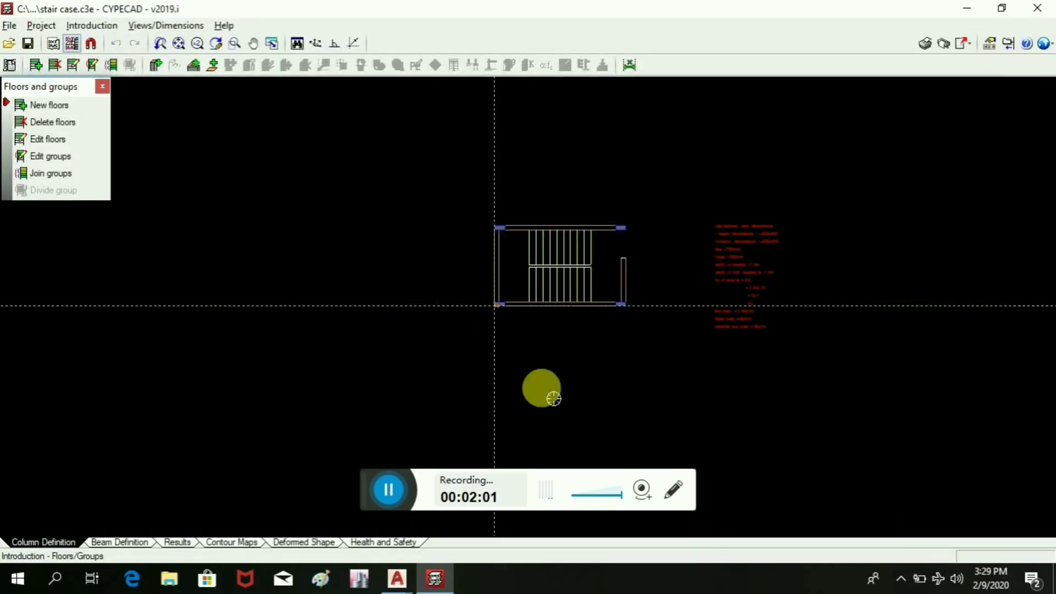
middle_click_drag(585, 242, 557, 281)
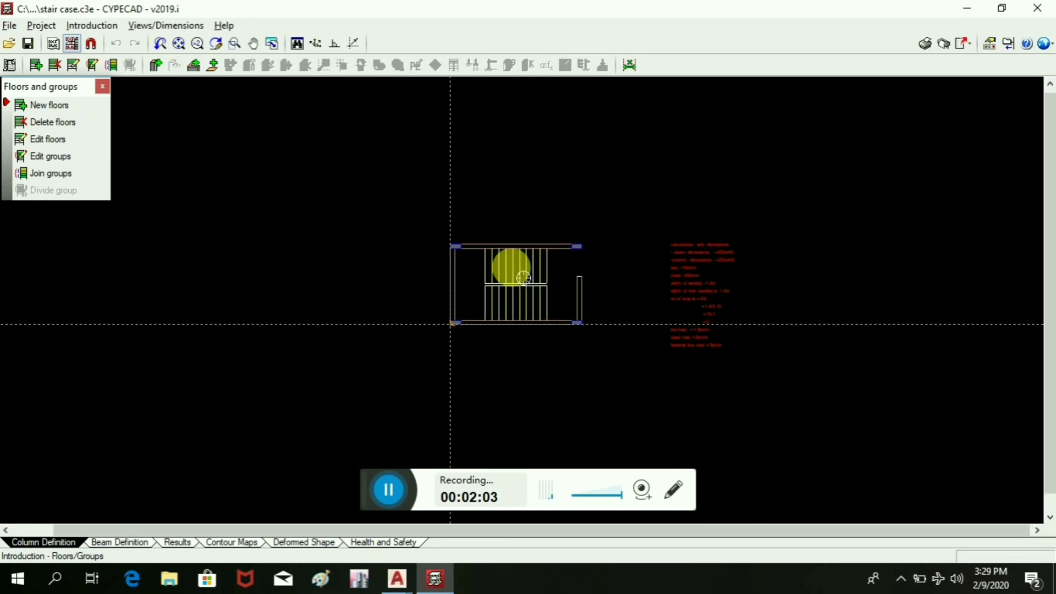
scroll(553, 302, "up", 3)
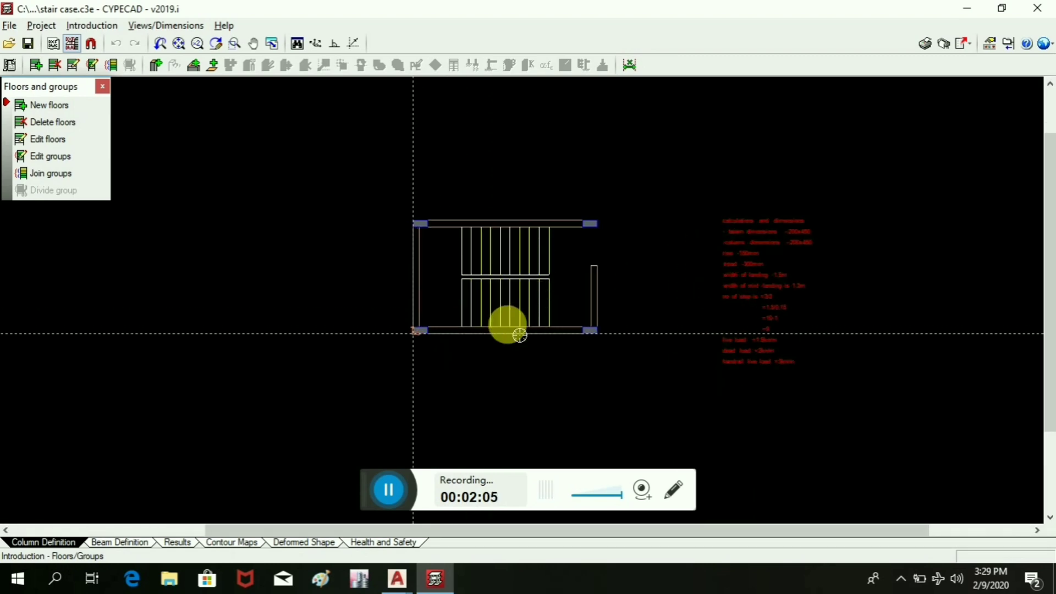
scroll(485, 275, "up", 1)
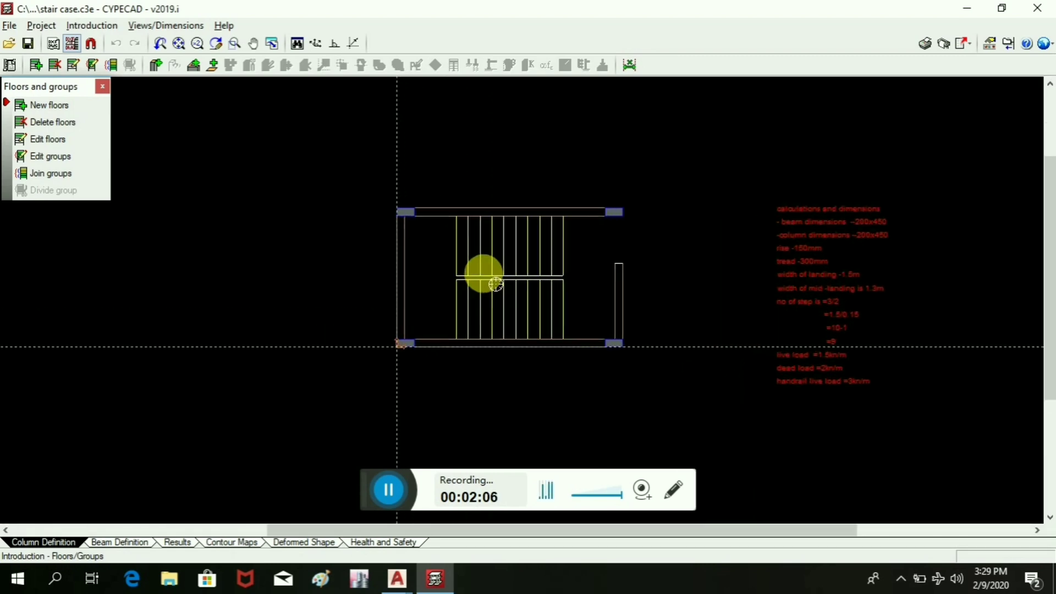
- Define column C1 with X width 45 and Y width 20 cm for the roof and foundation
left_click(92, 25)
left_click(105, 61)
left_click(80, 109)
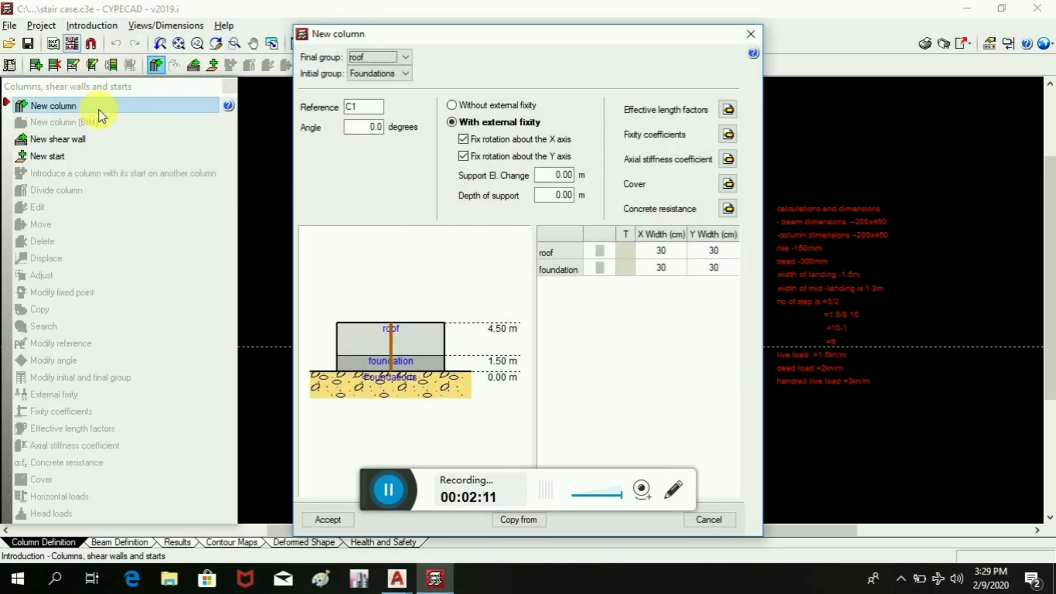
left_click(657, 254)
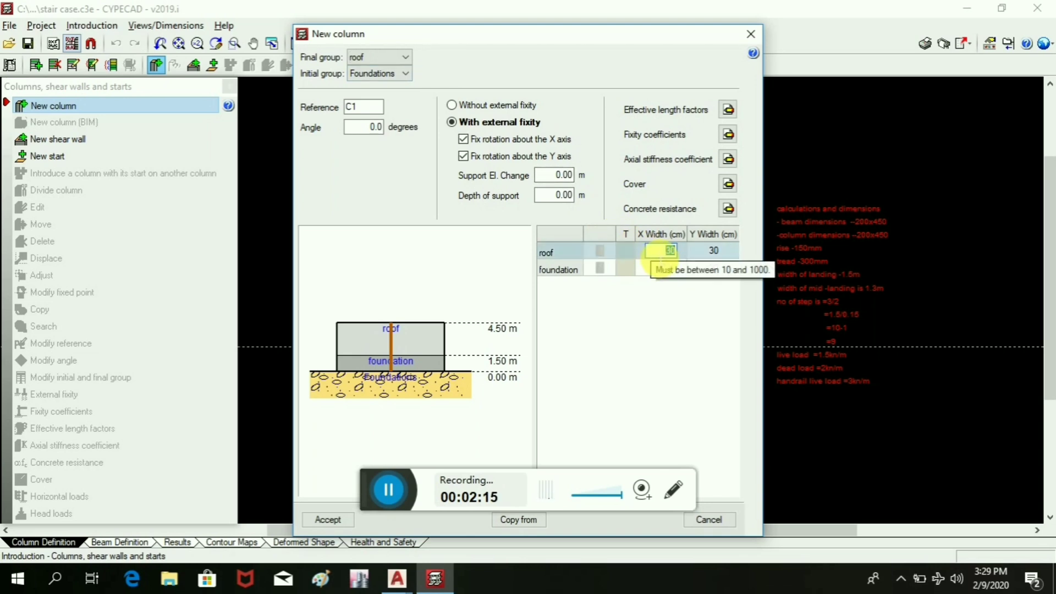
type("45")
left_click(668, 265)
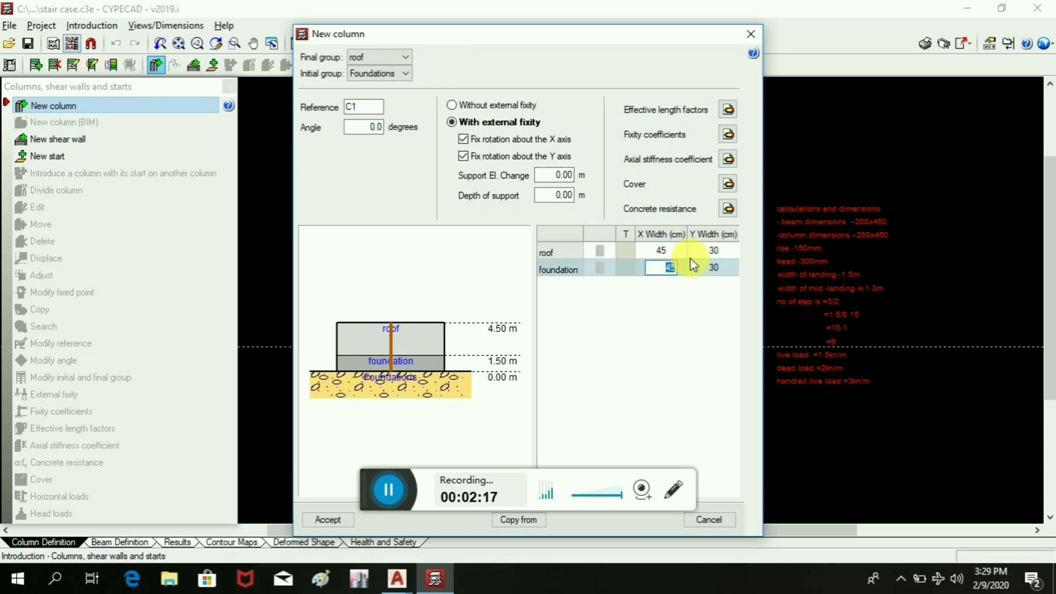
left_click(713, 252)
type("20")
left_click(710, 268)
type("20")
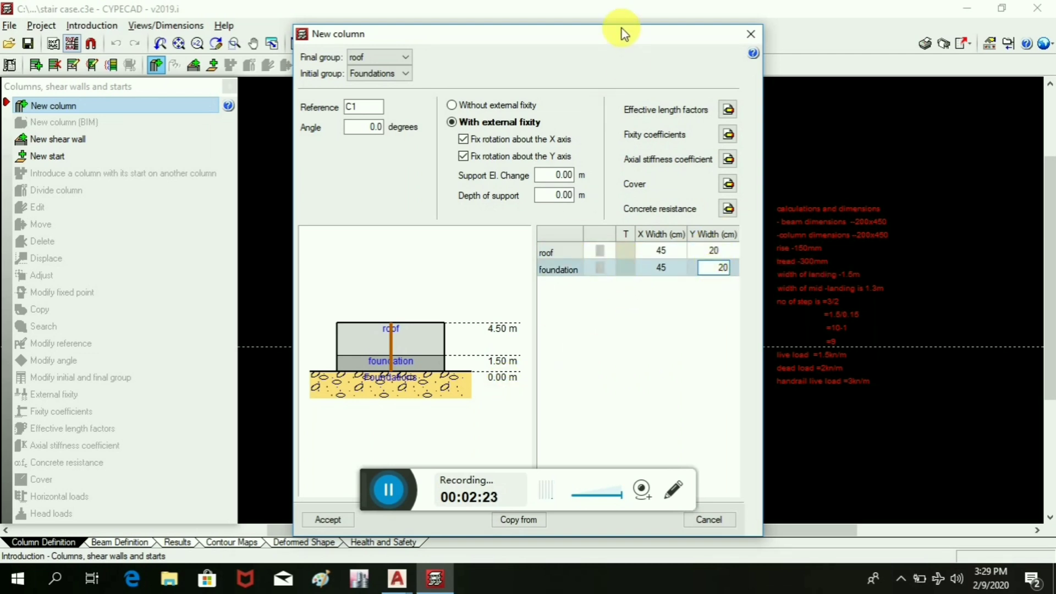
left_click_drag(605, 38, 576, 14)
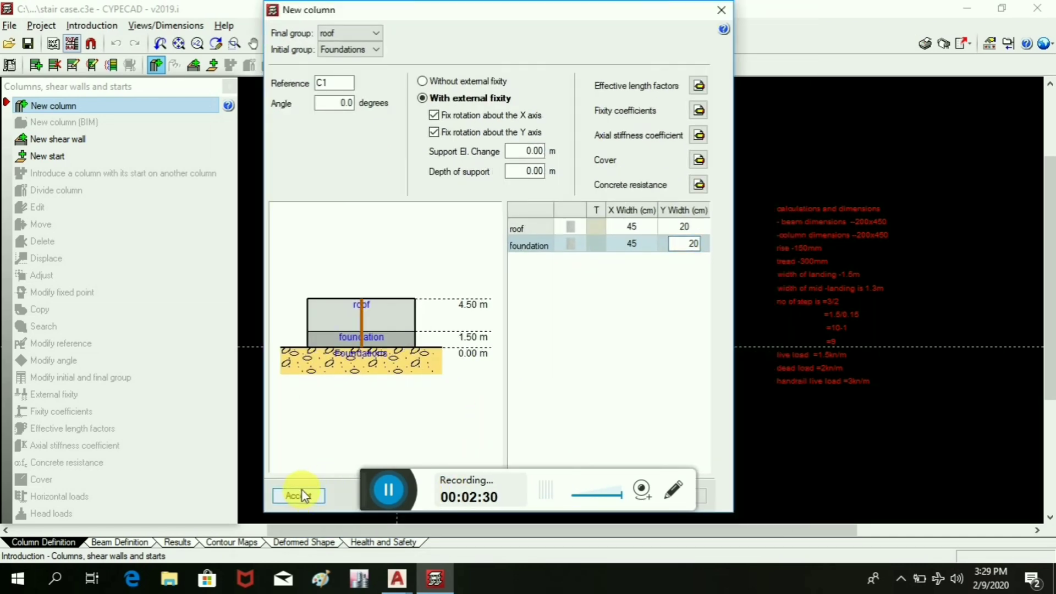
left_click(302, 495)
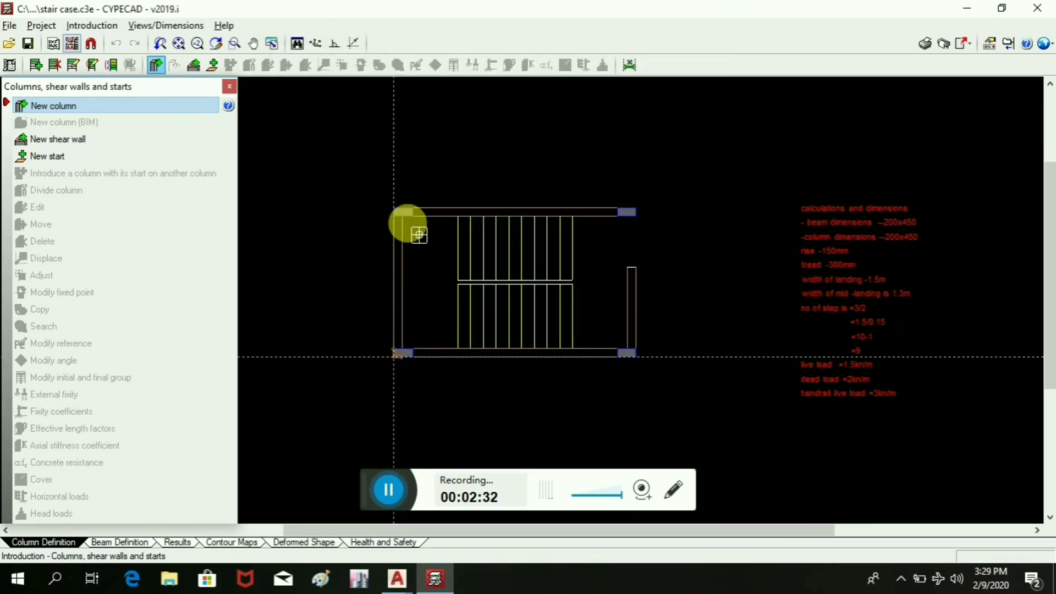
- Set object snap to Endpoint only
scroll(410, 238, "up", 1)
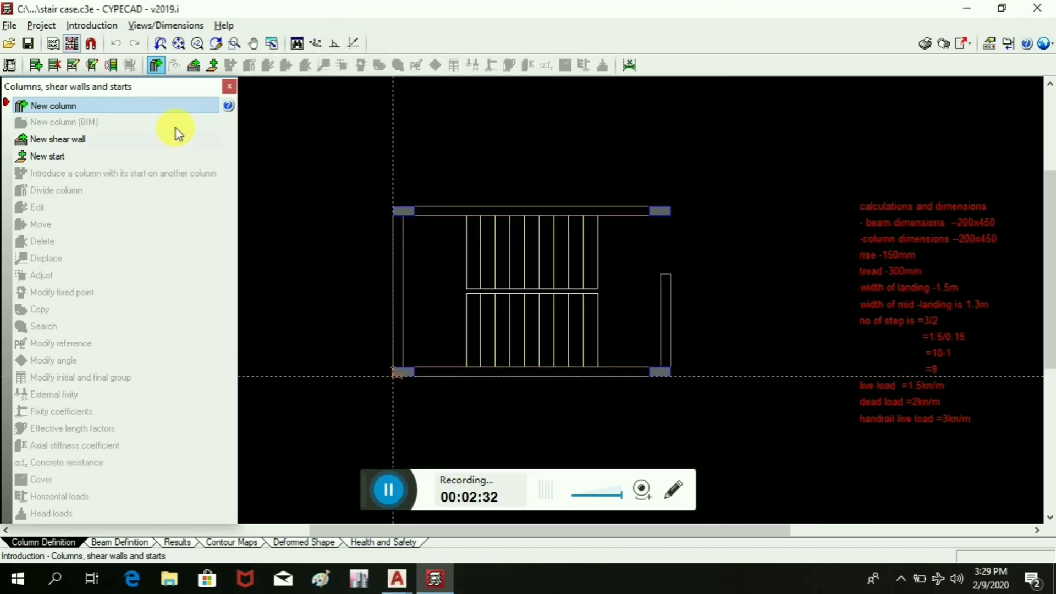
left_click(90, 44)
left_click(395, 226)
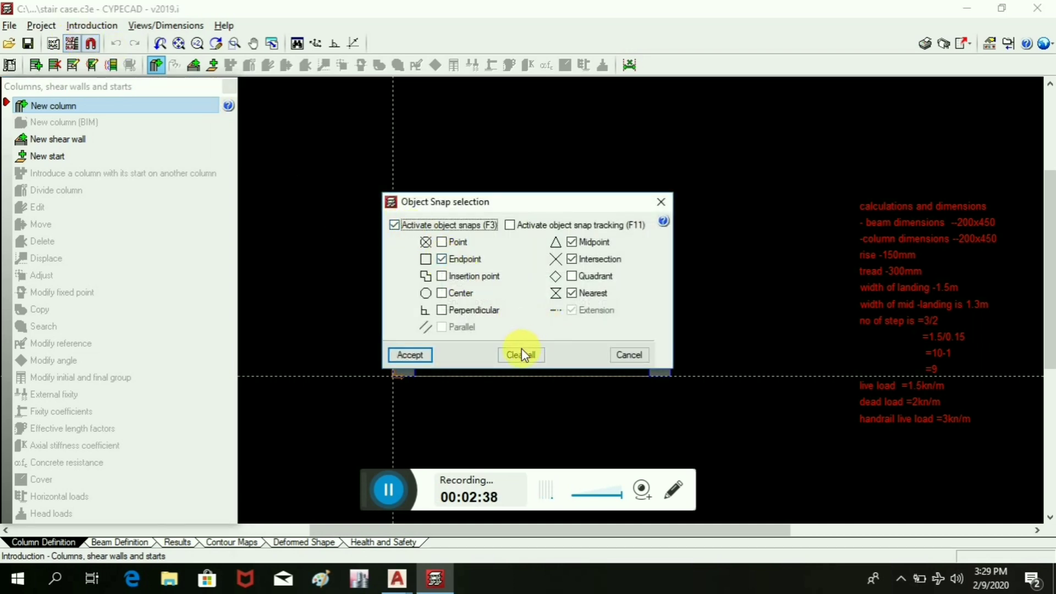
left_click(443, 259)
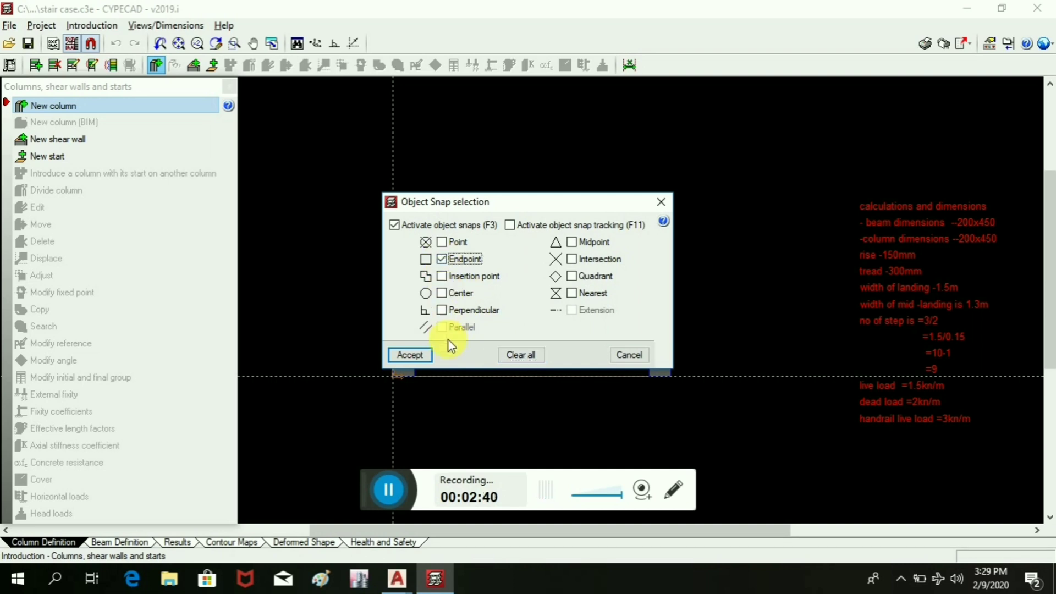
left_click(424, 355)
- Place columns at the stair frame's top-left, top-right and bottom-right corners
scroll(399, 264, "up", 3)
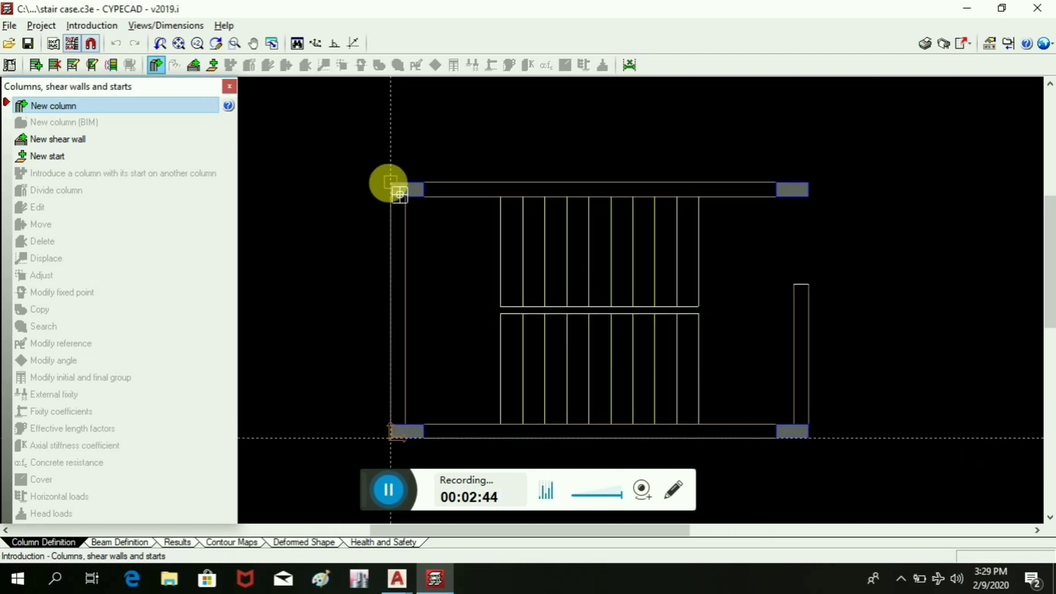
left_click(390, 183)
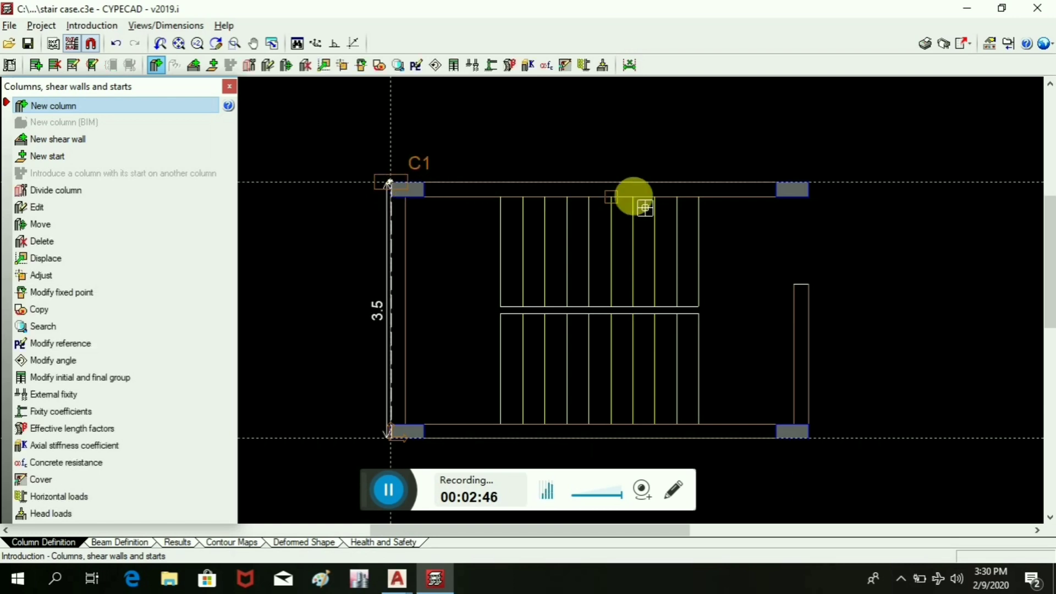
left_click(780, 185)
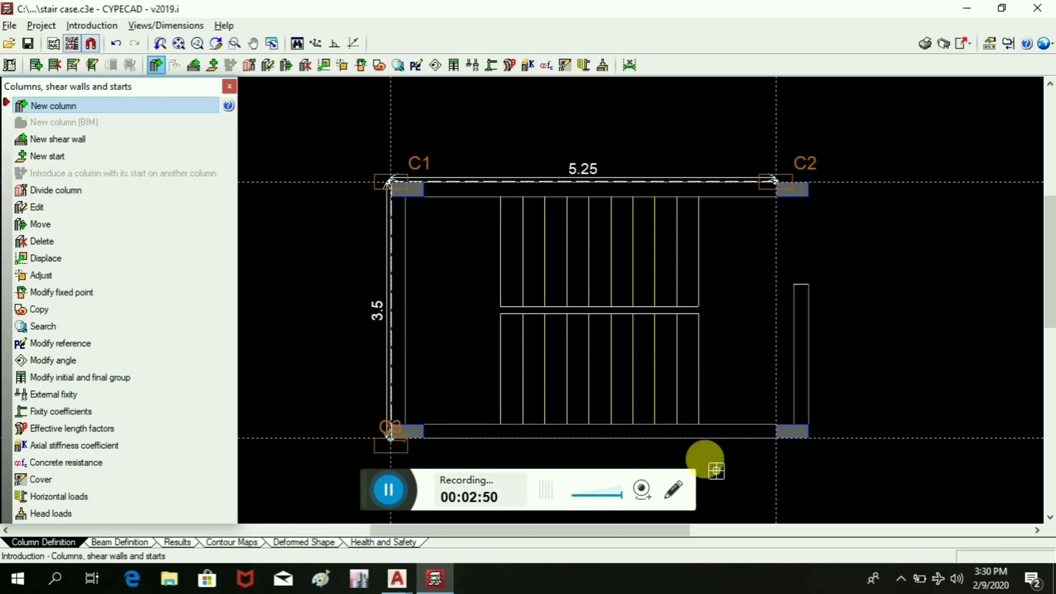
left_click(777, 439)
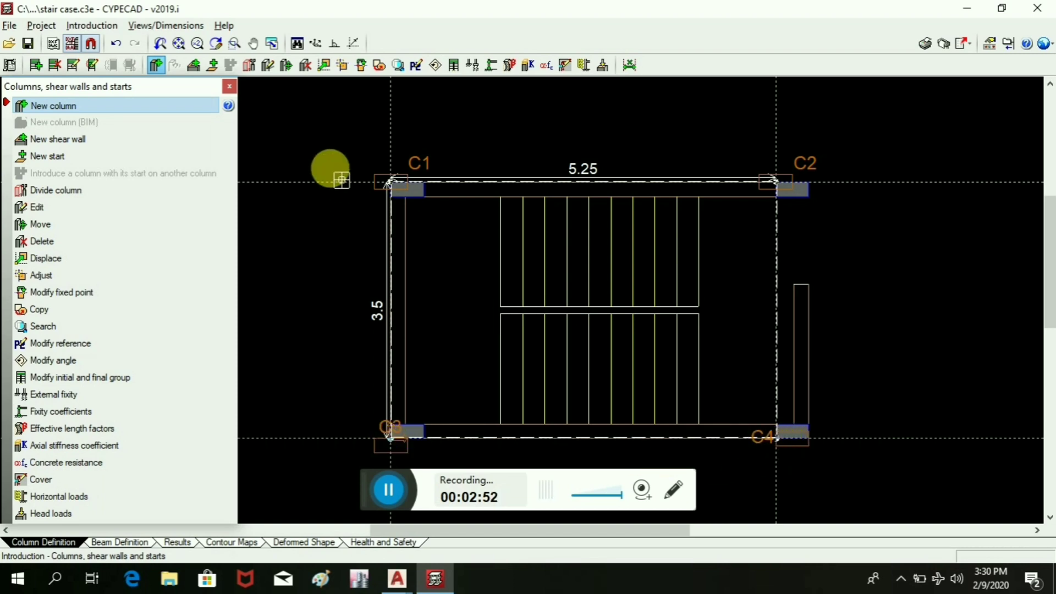
- Fit columns C1, C2 and C4 flush to their corners with no displacement, then switch to beam definition
left_click(342, 66)
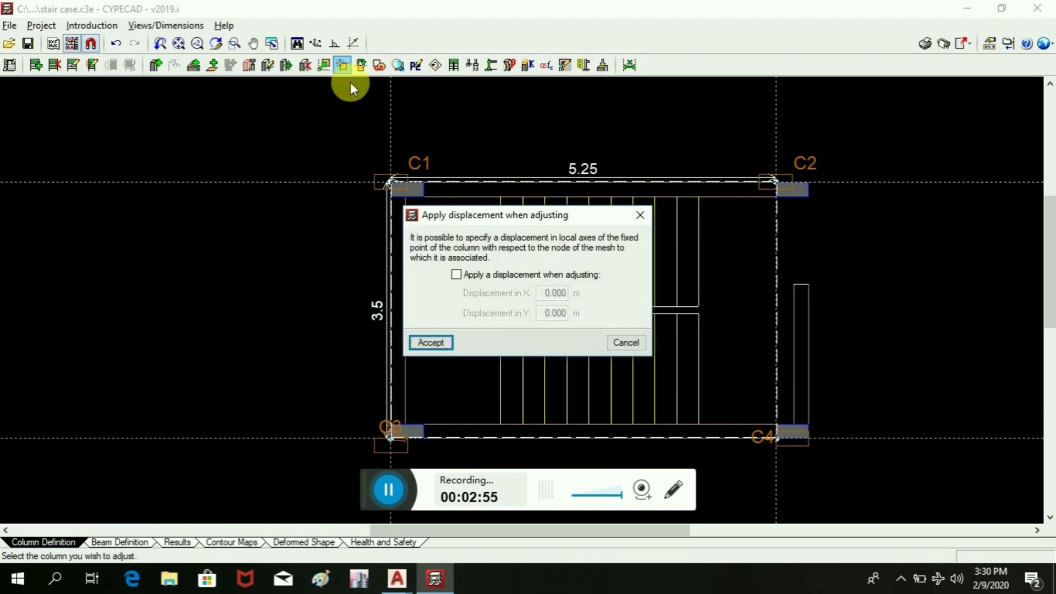
left_click(431, 343)
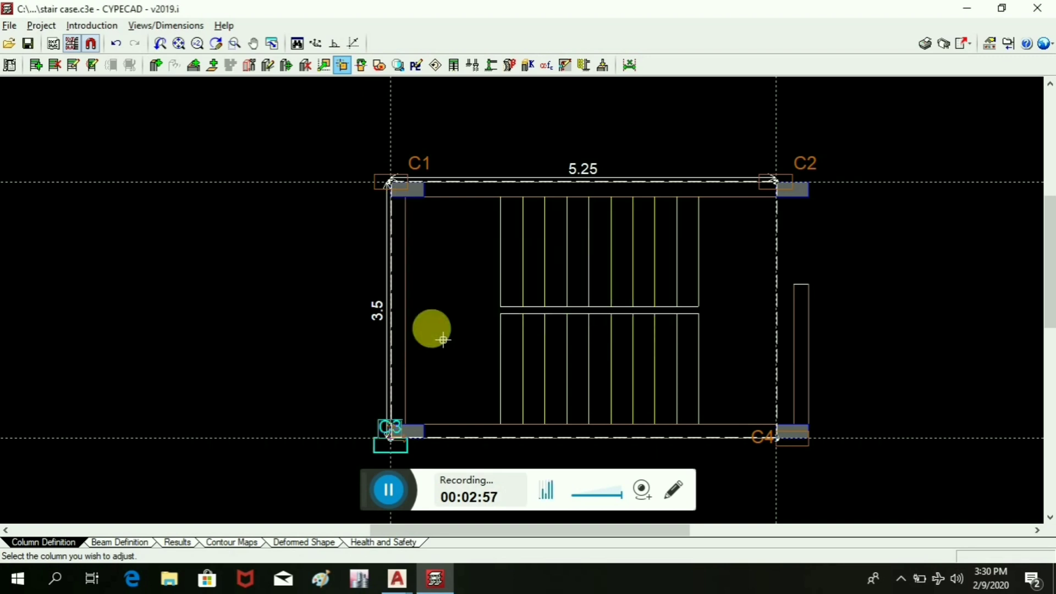
left_click(461, 221)
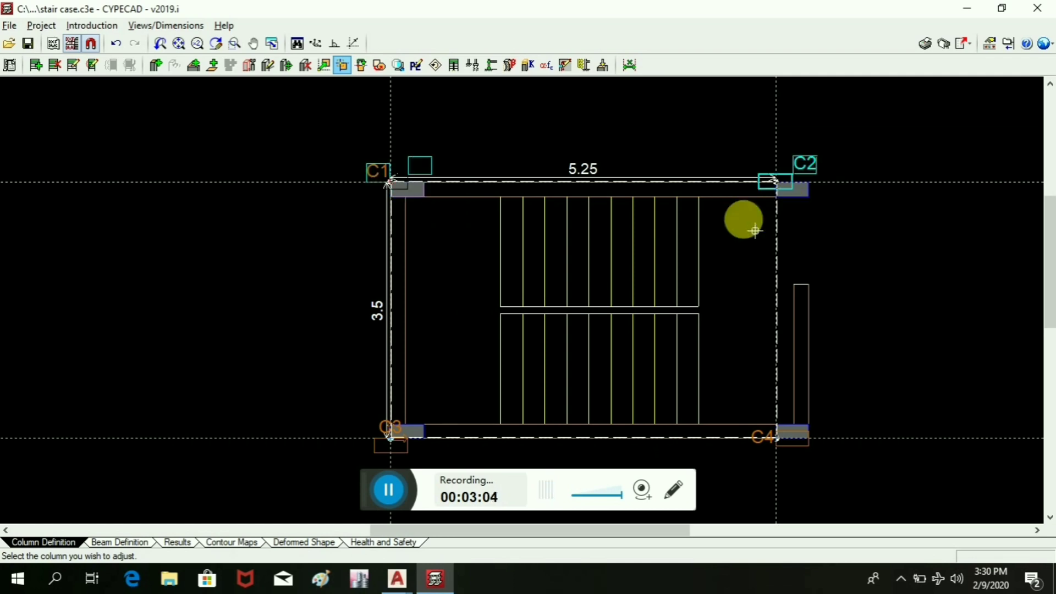
left_click(841, 231)
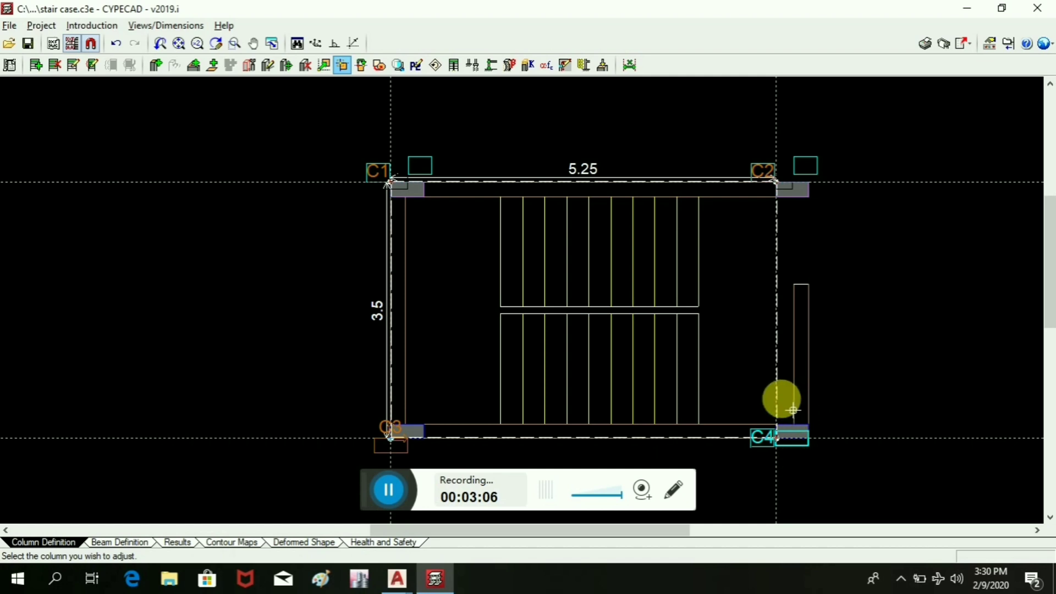
left_click(809, 393)
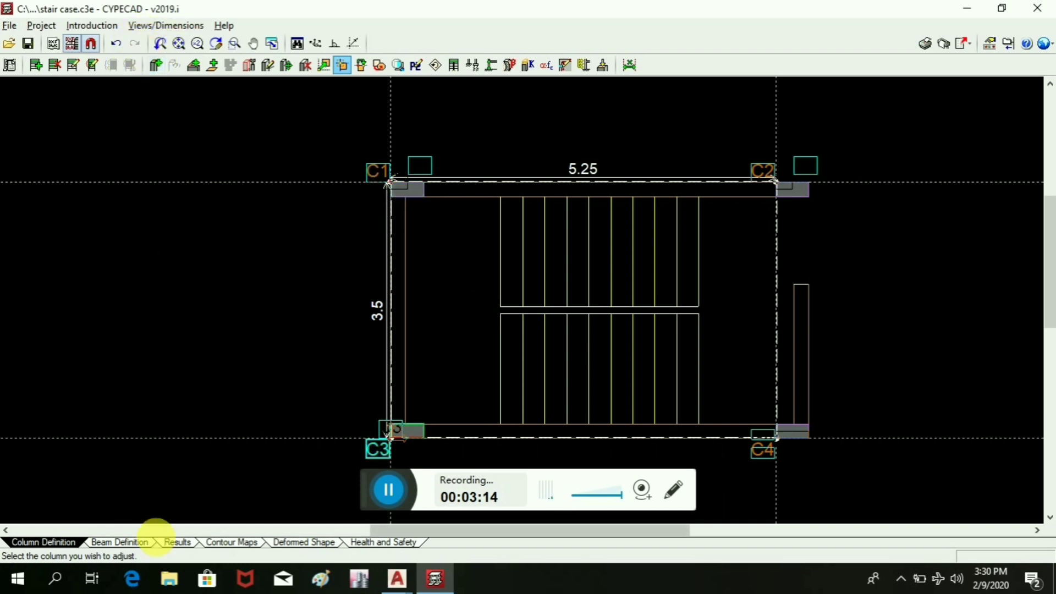
left_click(135, 543)
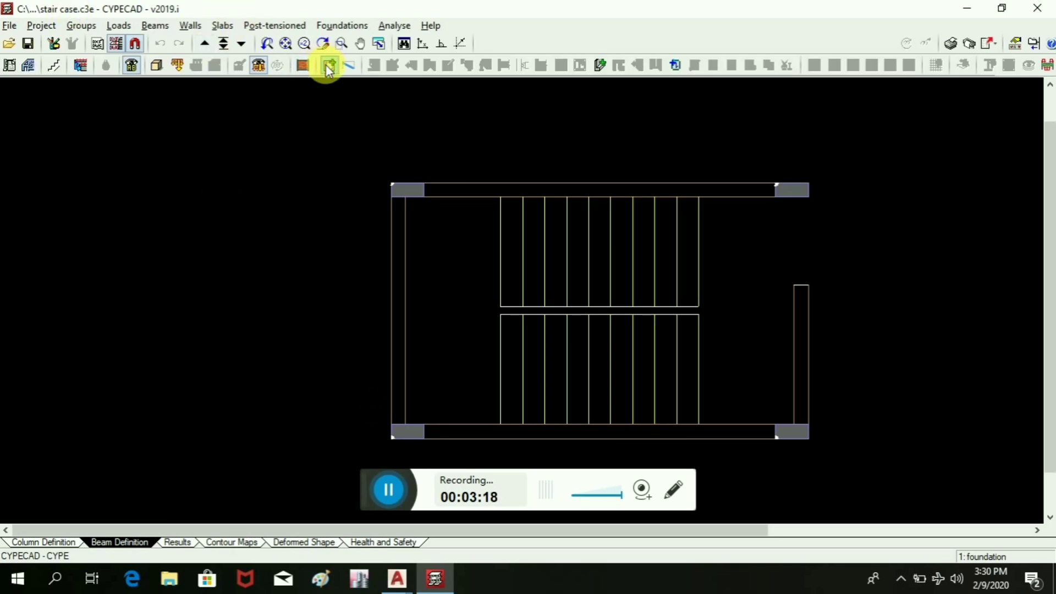
- Choose a 20 × 45 cm beam section and set object snap to Nearest only
left_click(328, 67)
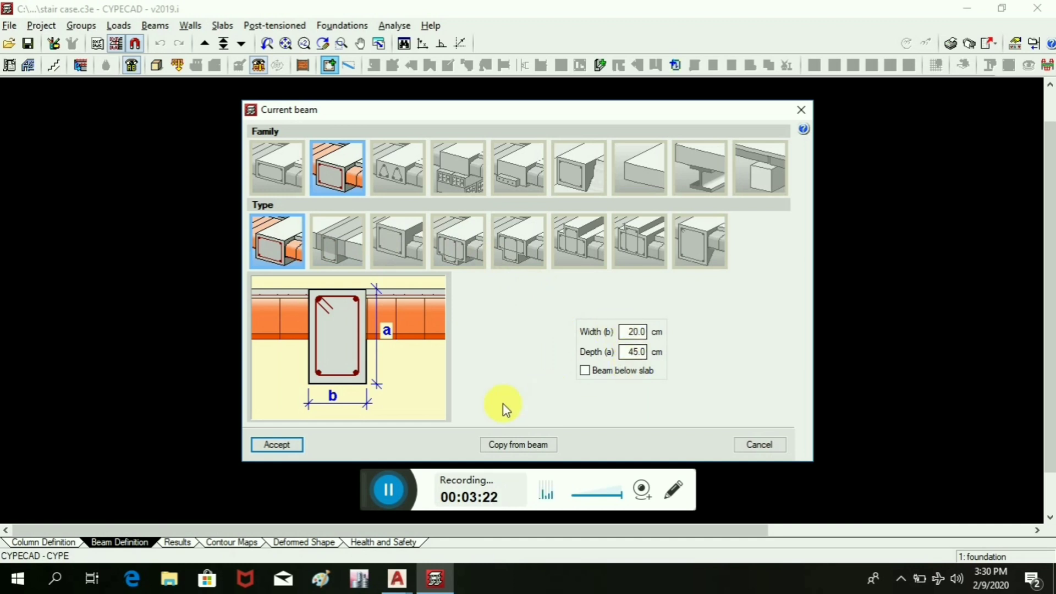
left_click(278, 447)
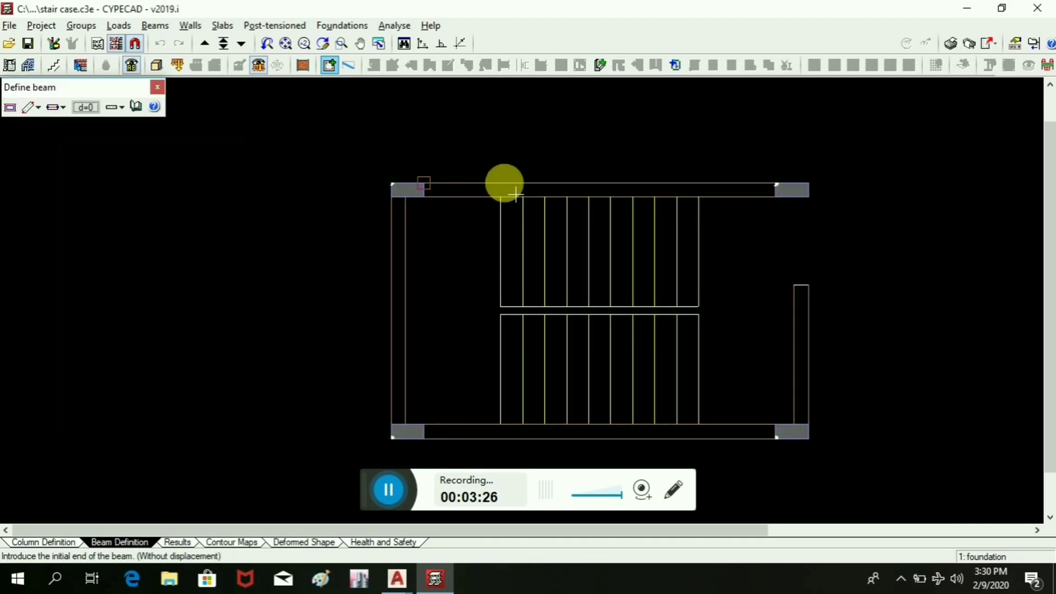
left_click(135, 44)
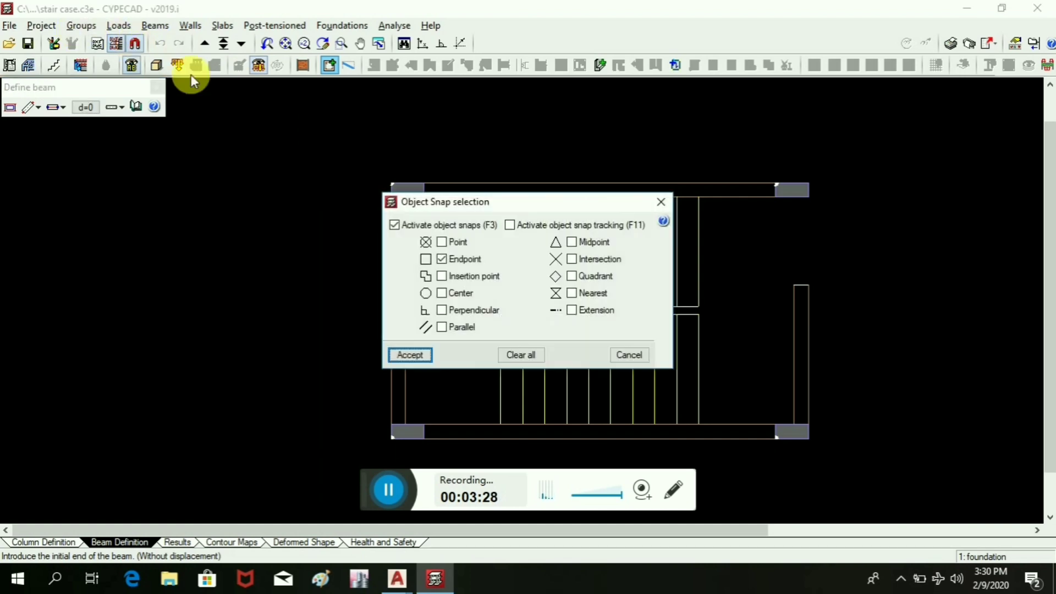
left_click(526, 356)
left_click(572, 293)
left_click(414, 356)
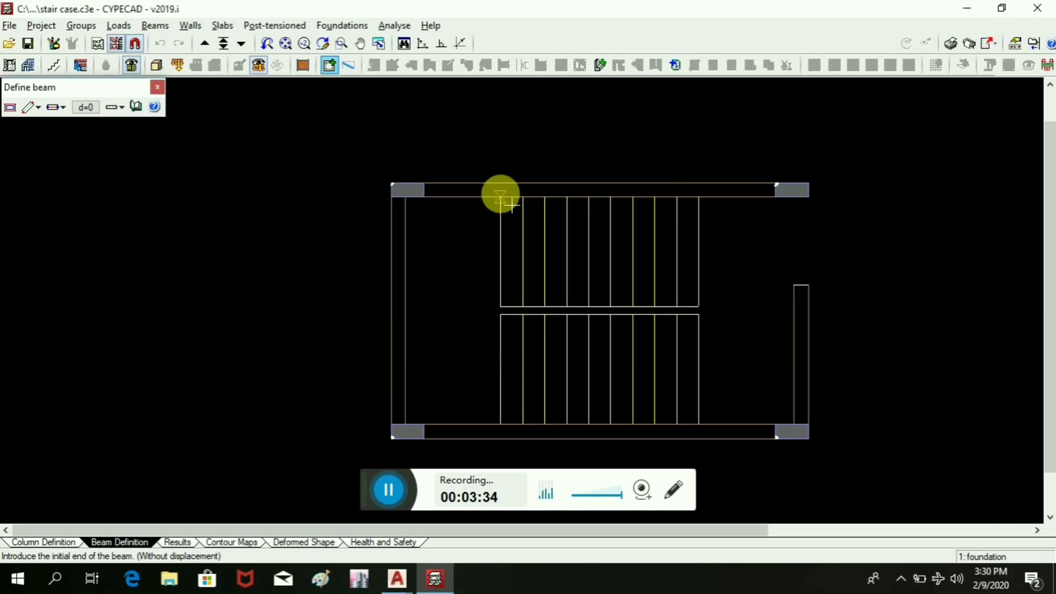
- Set the beam alignment and draw beams along the top and left edges of the stair frame
scroll(507, 190, "up", 1)
left_click(513, 182)
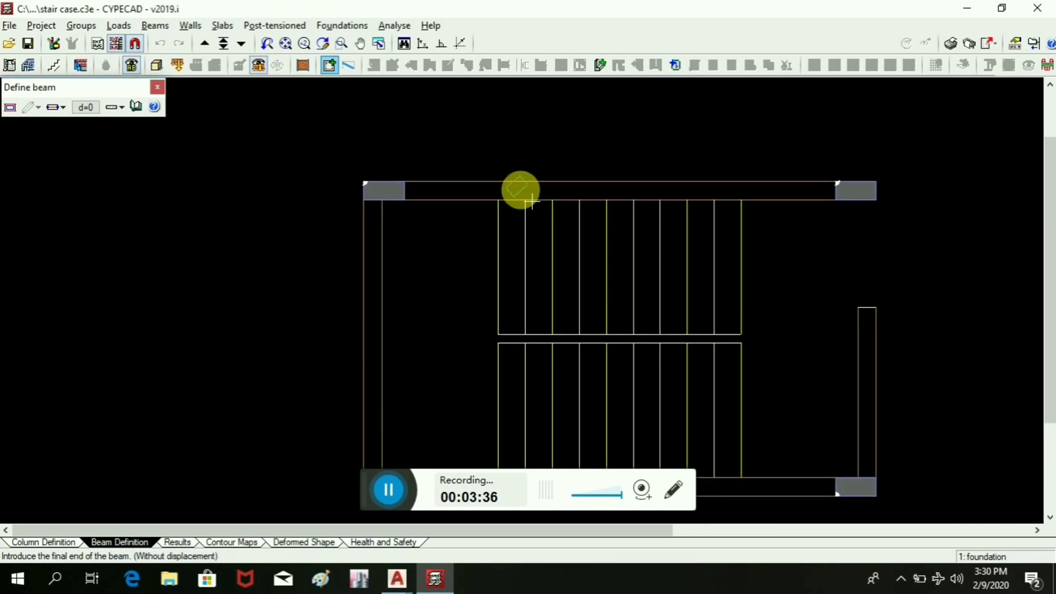
right_click(512, 187)
left_click(60, 108)
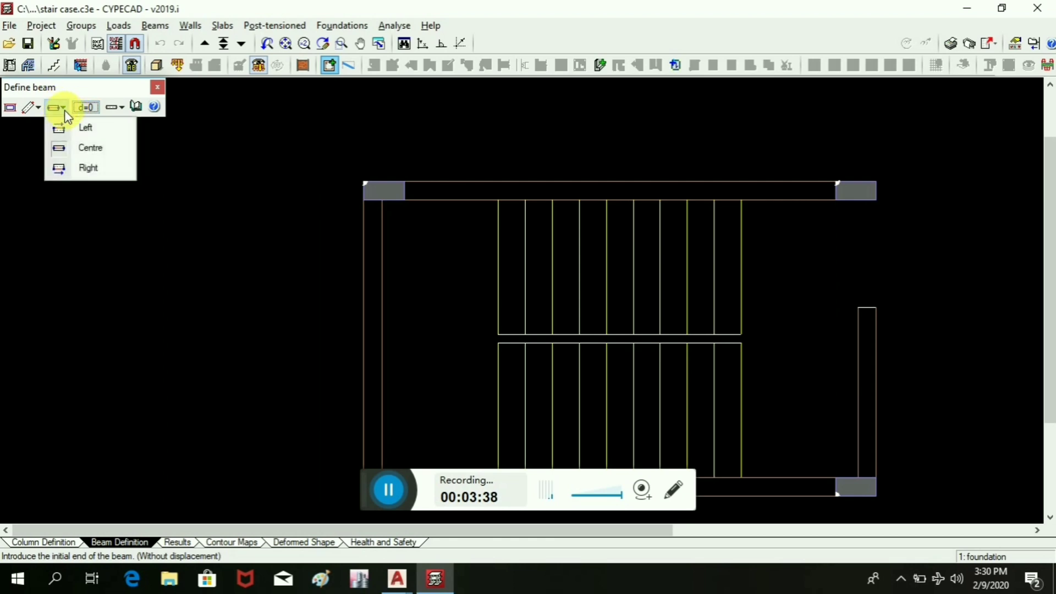
left_click(77, 123)
left_click(538, 183)
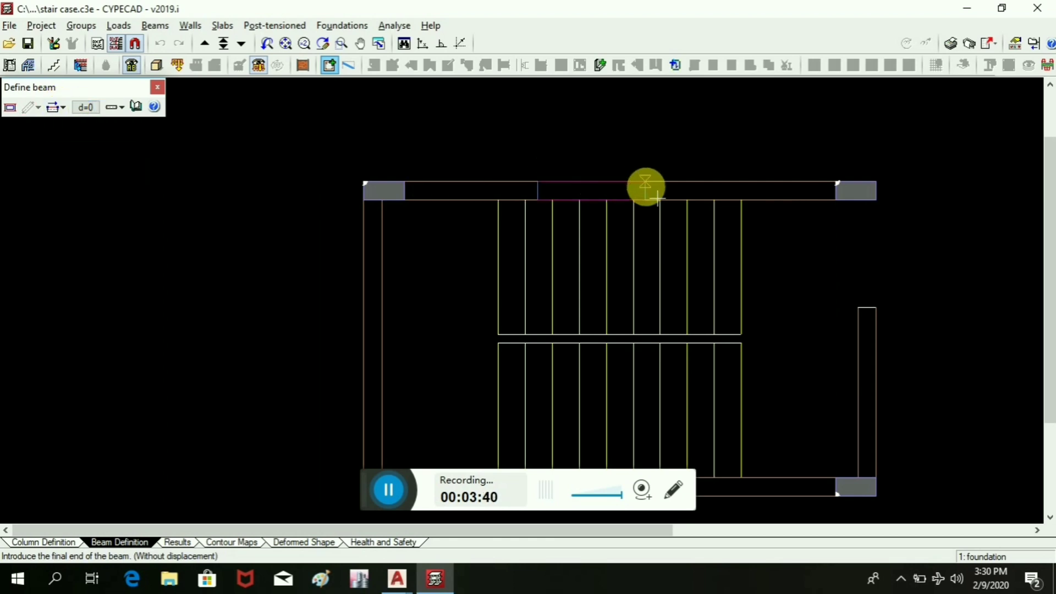
left_click(658, 182)
left_click(363, 269)
left_click(365, 236)
- Draw beams in the right column and along the bottom edge of the frame
scroll(589, 181, "down", 3)
left_click(849, 251)
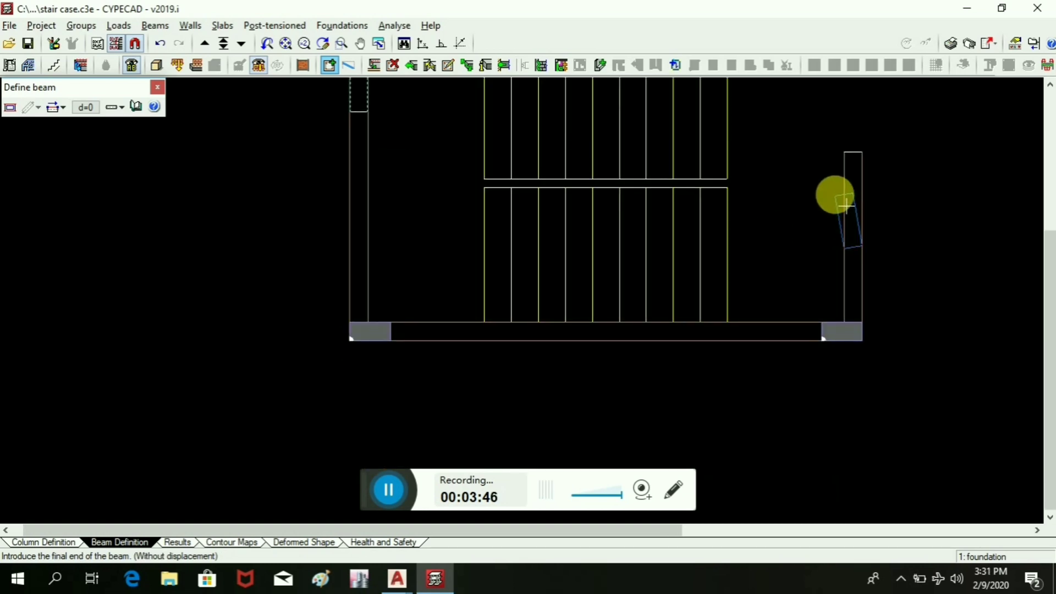
left_click(852, 179)
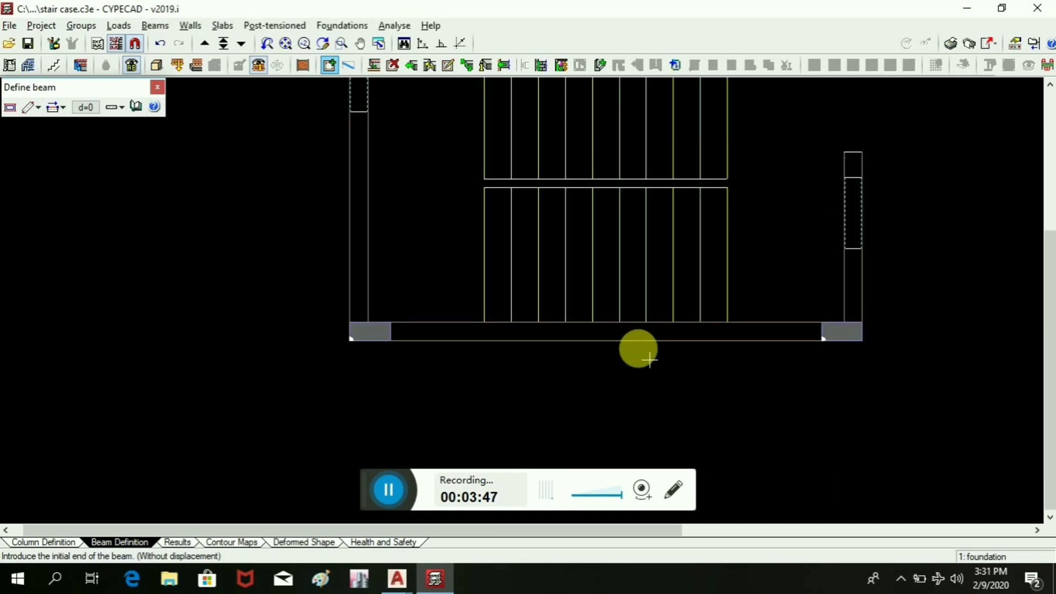
left_click(679, 329)
left_click(745, 323)
scroll(688, 324, "down", 1)
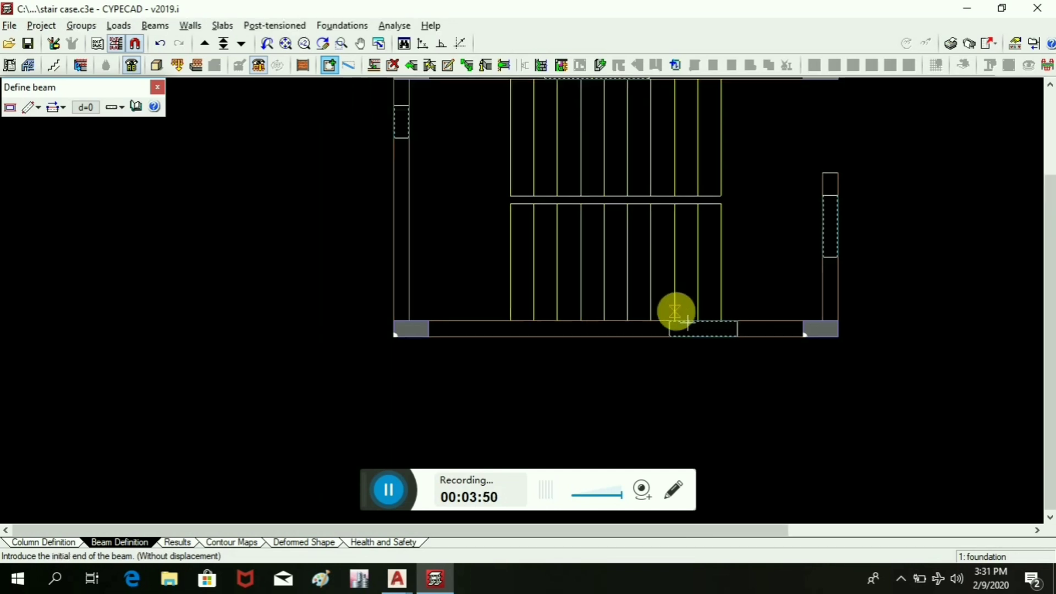
scroll(687, 324, "down", 1)
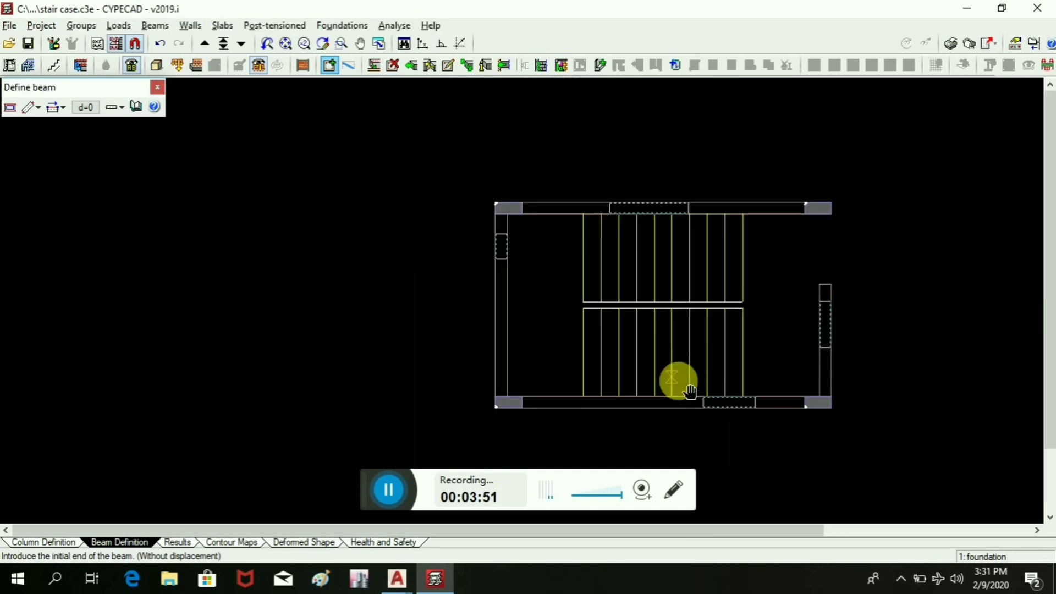
- Extend the top and left beams past the corners, keeping the current beam type
left_click(410, 66)
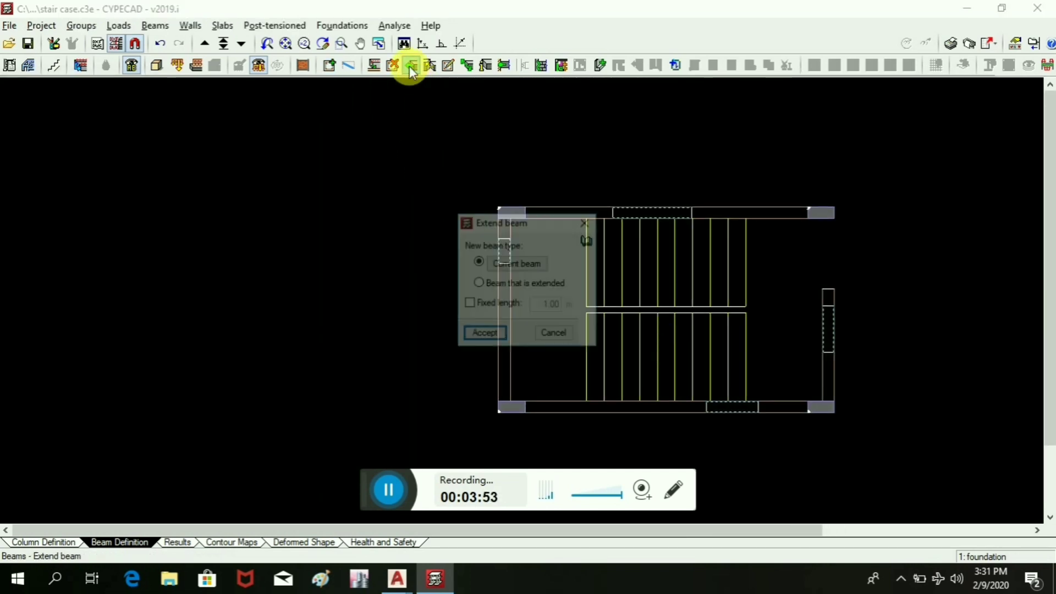
left_click(492, 336)
left_click(886, 217)
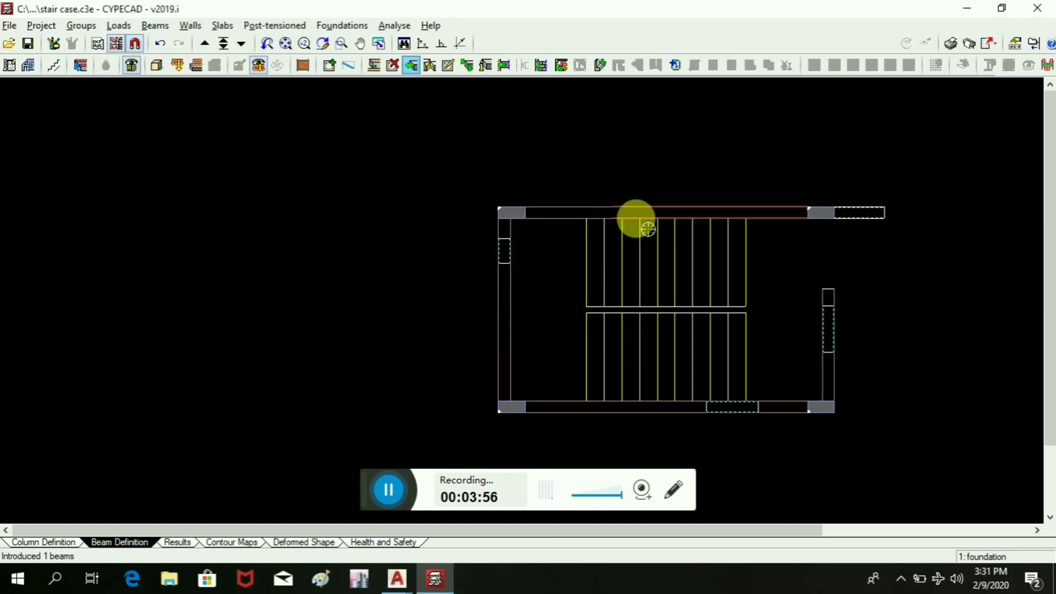
left_click(506, 224)
left_click(505, 240)
left_click(496, 440)
scroll(765, 304, "down", 2)
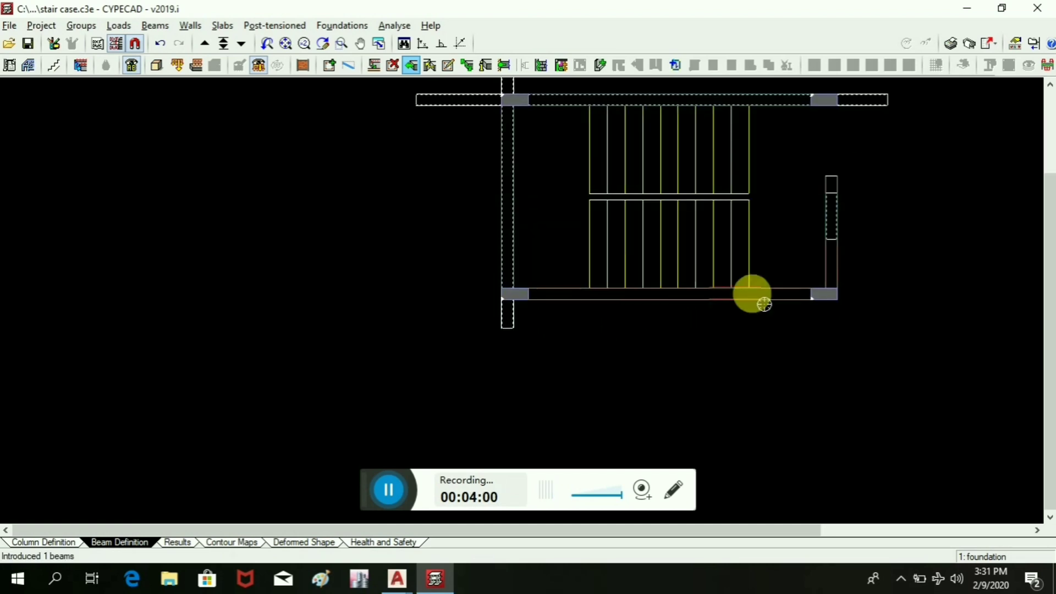
- Extend the bottom and right beams past the corners in both directions
left_click(745, 294)
left_click(384, 271)
left_click(724, 302)
left_click(923, 284)
left_click(842, 227)
left_click(835, 348)
left_click(823, 226)
scroll(837, 186, "up", 2)
left_click(834, 175)
left_click(828, 233)
- Delete the eight overhanging beam extensions so the beams form a closed rectangle
left_click(433, 64)
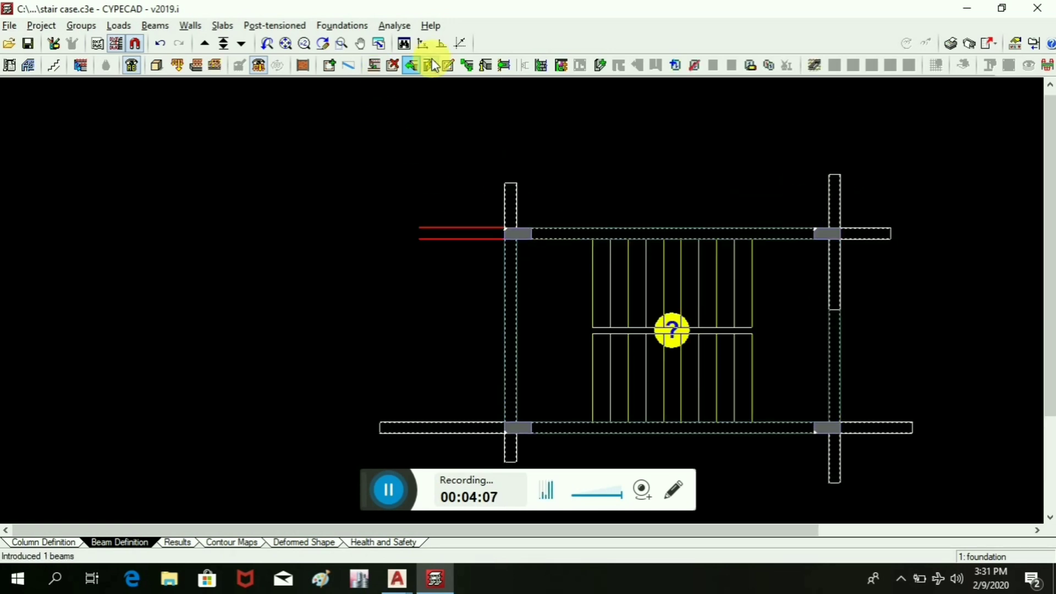
left_click(394, 67)
left_click(526, 214)
left_click(474, 230)
left_click(460, 407)
middle_click_drag(514, 415, 520, 278)
left_click(493, 330)
left_click(816, 346)
left_click(861, 306)
left_click(852, 112)
middle_click_drag(851, 118, 854, 215)
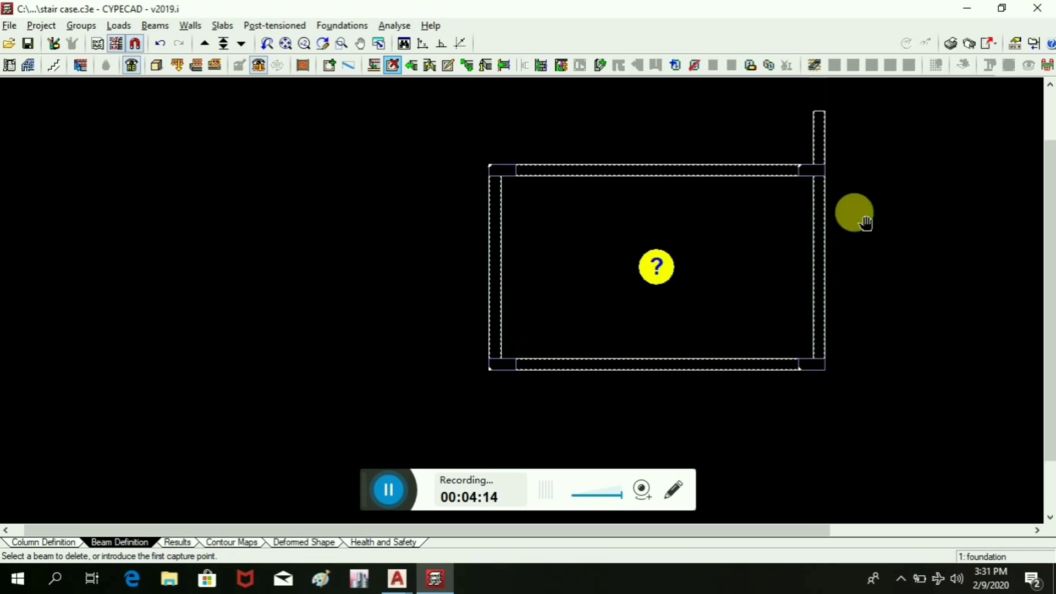
left_click(824, 194)
left_click(823, 193)
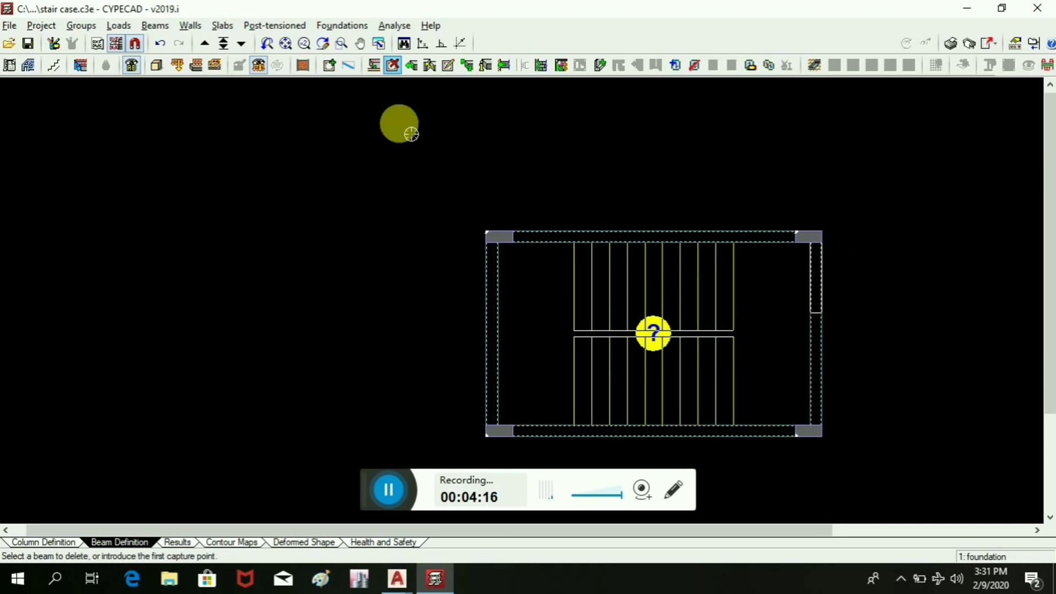
- Place a 15 cm flat slab panel in the stair bay, aligned with the top beam
left_click(222, 25)
left_click(248, 45)
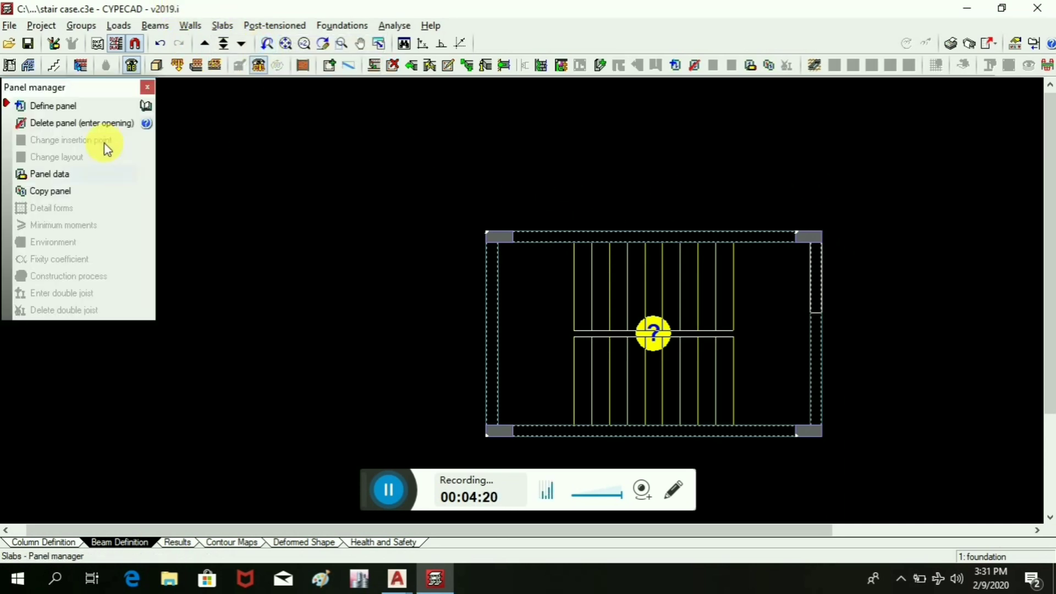
left_click(91, 108)
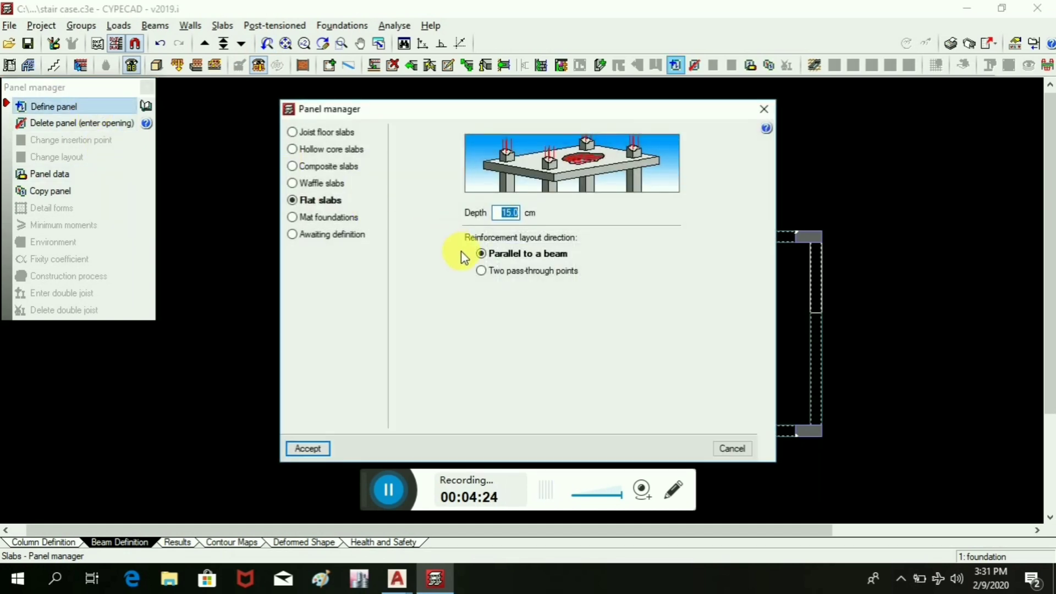
left_click(315, 449)
left_click(572, 358)
left_click(593, 236)
left_click(653, 333)
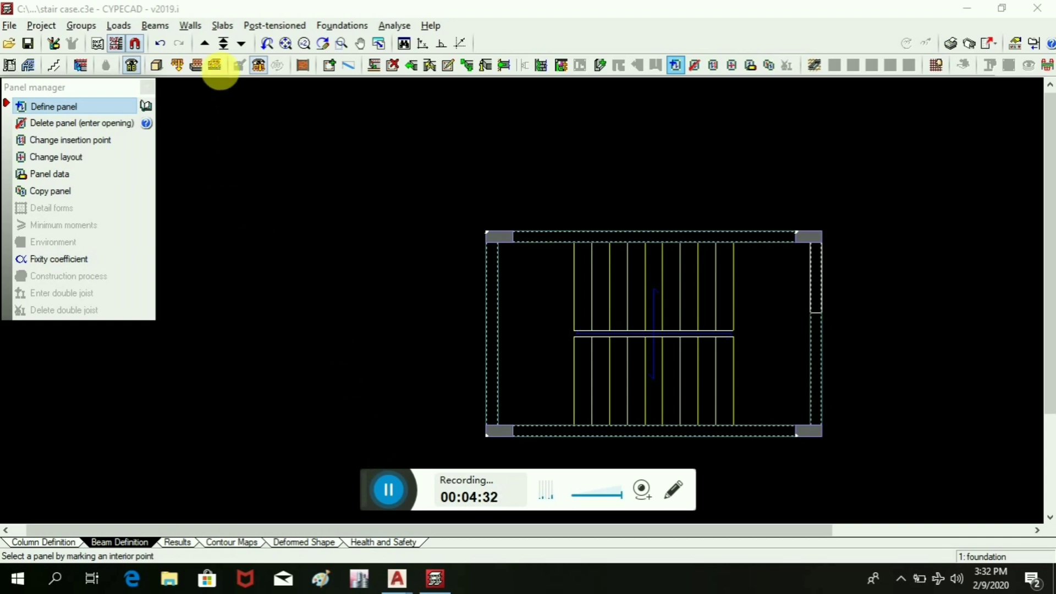
- On the 2: roof group, copy the layout from the foundation group
left_click(205, 44)
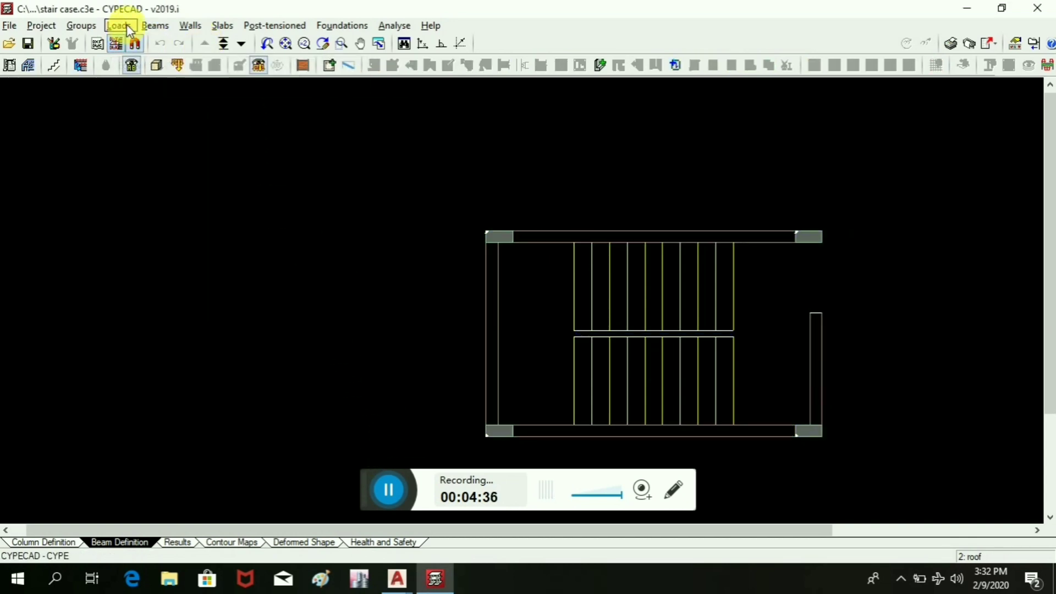
left_click(94, 27)
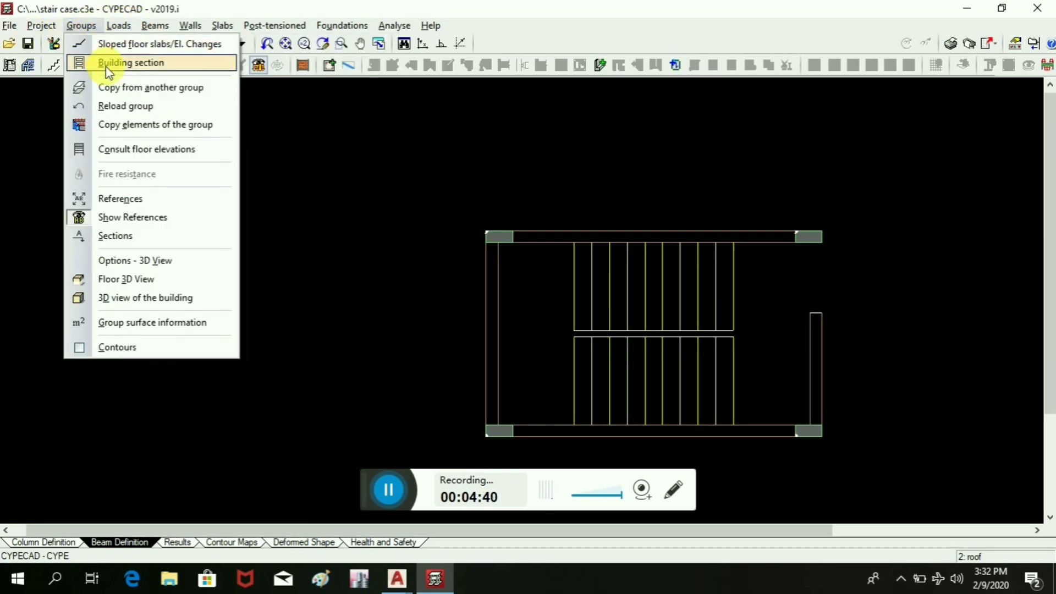
left_click(146, 88)
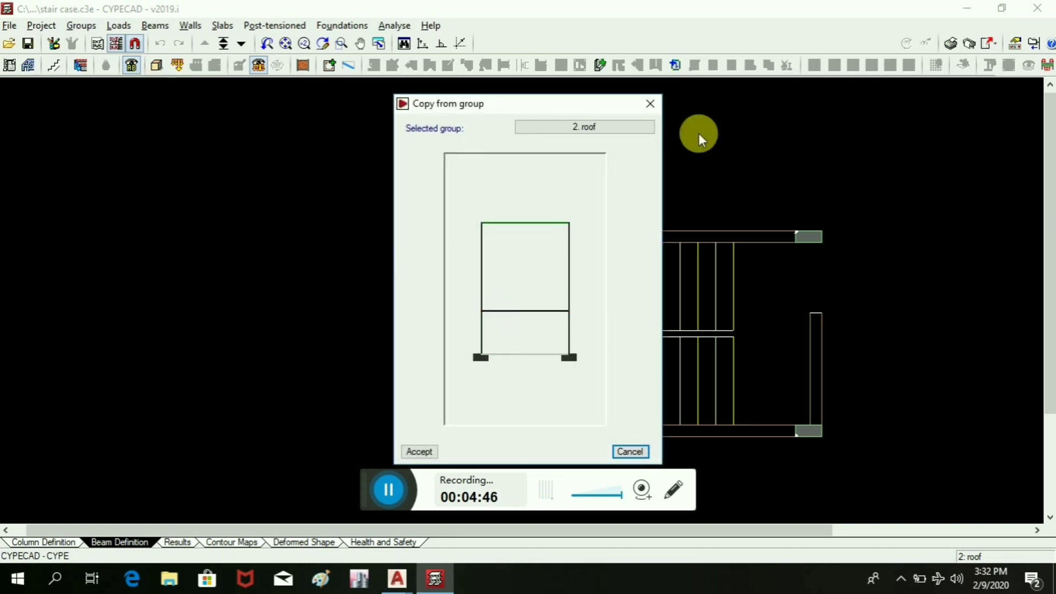
left_click(552, 312)
key("Return")
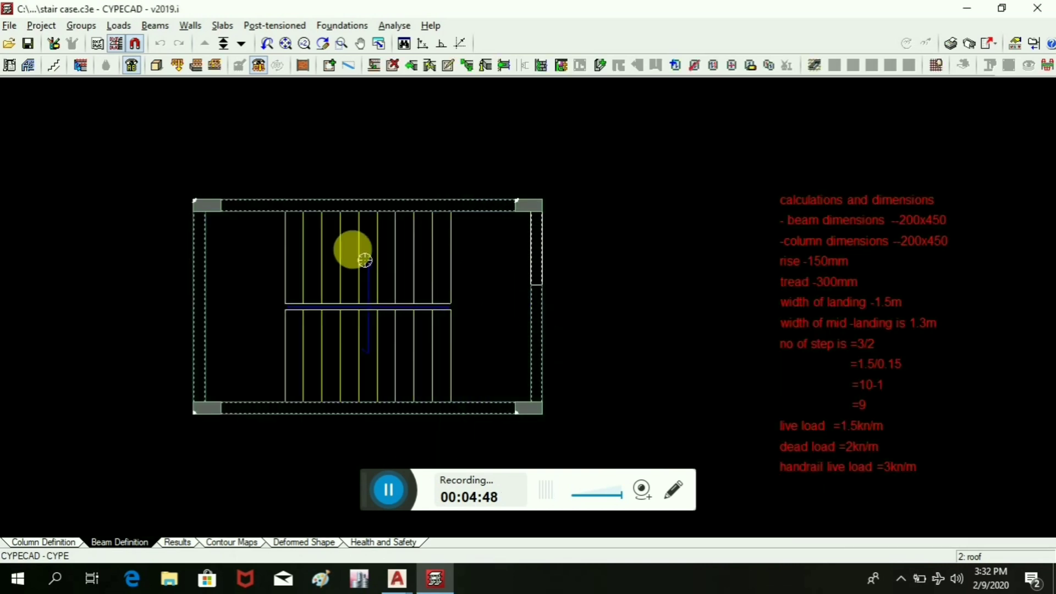
scroll(390, 240, "down", 1)
- Orbit the 3D building view to check the slabs at both levels, then close it
left_click(153, 68)
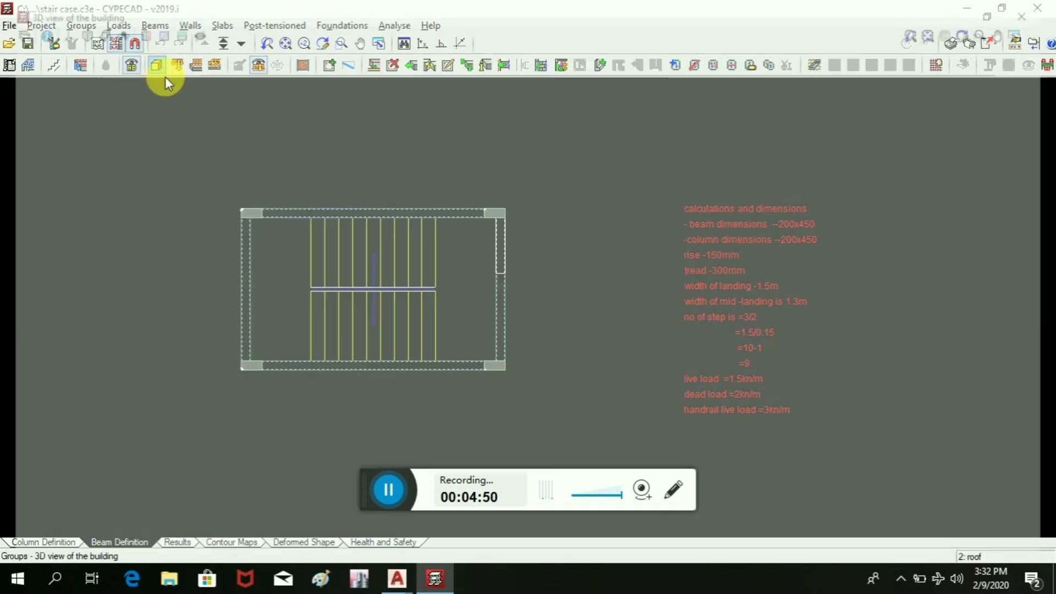
left_click_drag(387, 287, 592, 315)
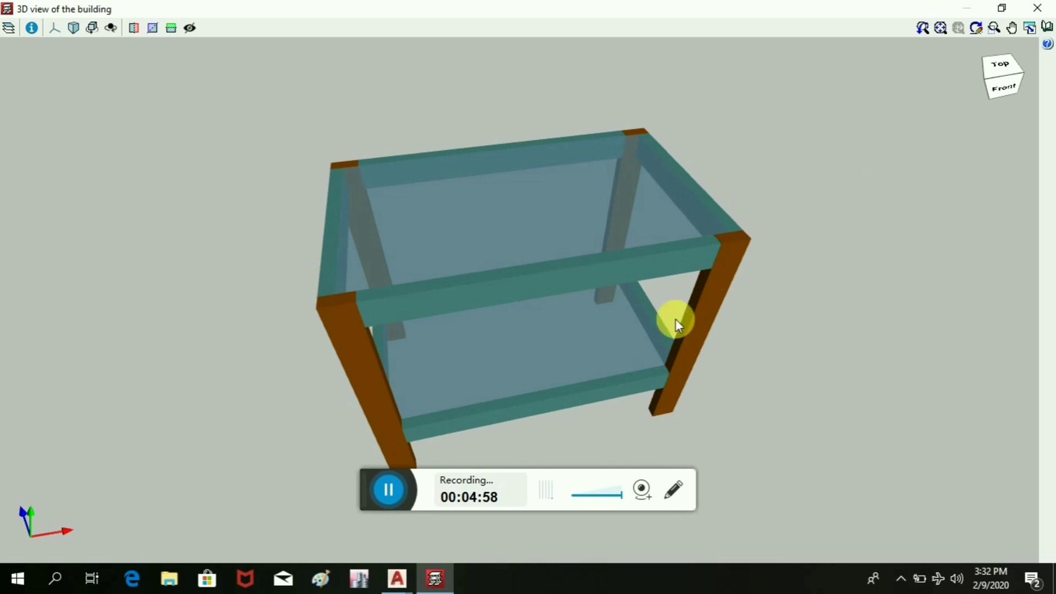
left_click(391, 487)
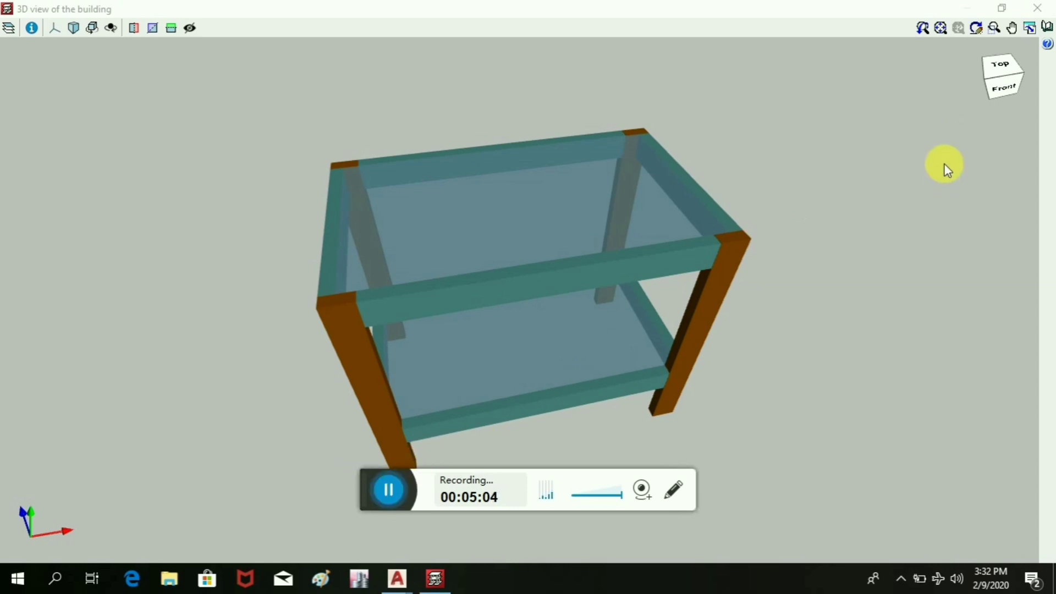
left_click(1049, 7)
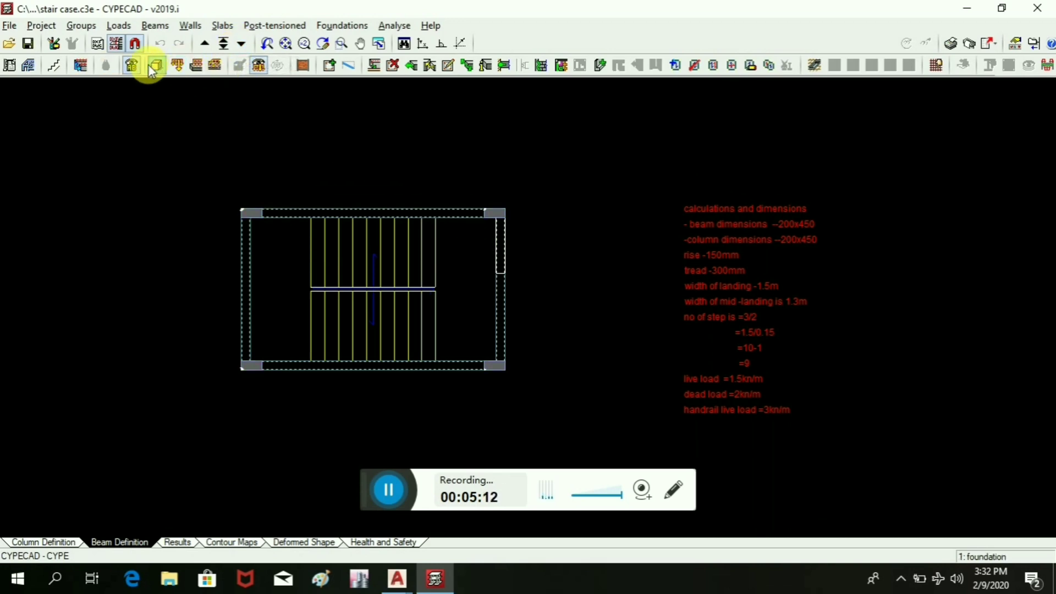
- Create Stair 1 with width 1.5 m, tread 0.3 m, riser 0.15 m and Right rotation
left_click(57, 64)
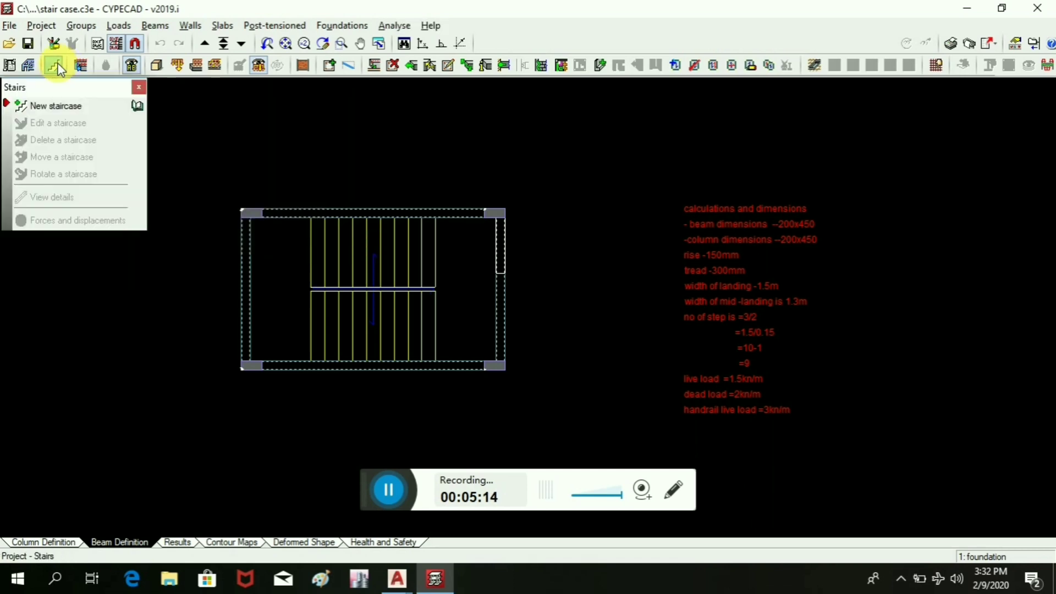
left_click(52, 104)
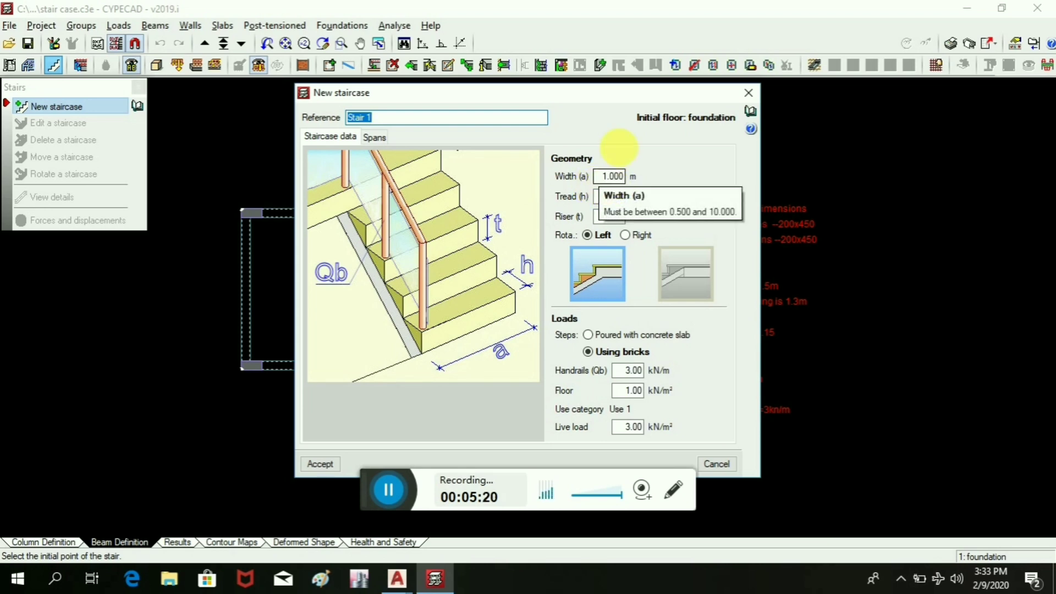
left_click_drag(605, 98, 479, 107)
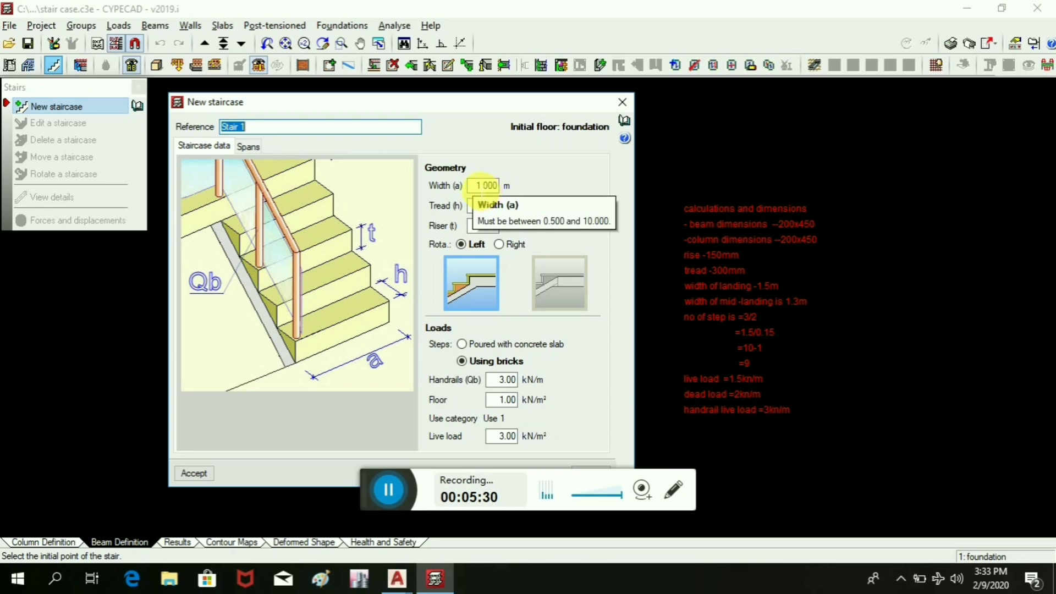
left_click(485, 186)
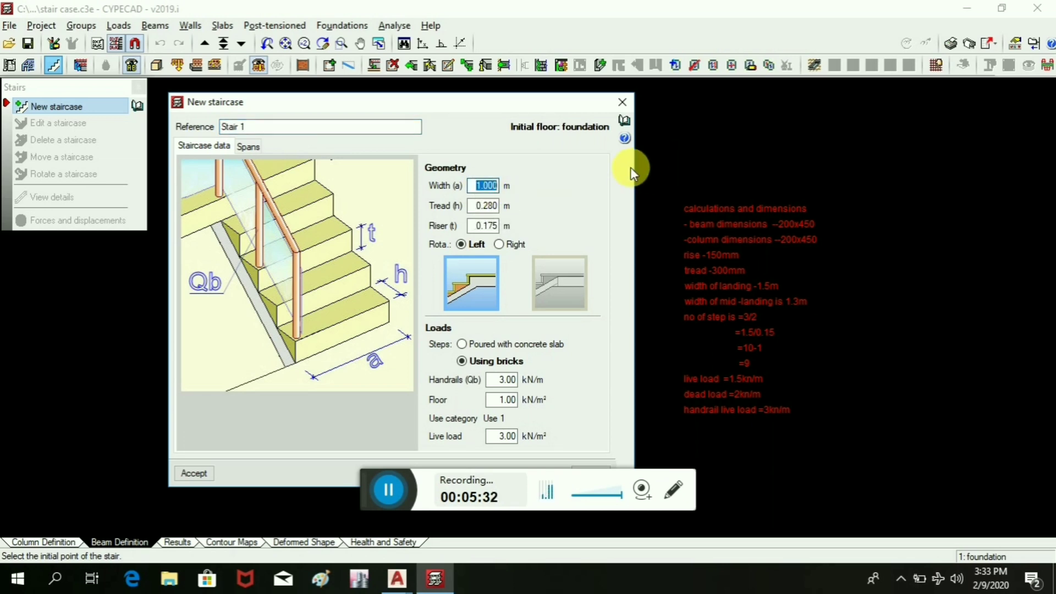
type("1.5")
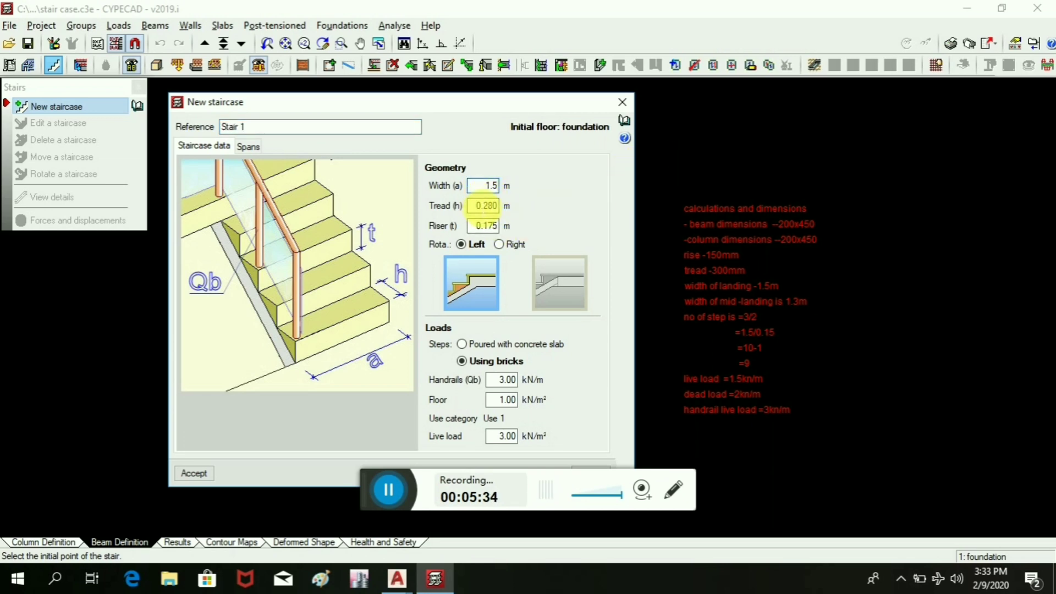
left_click(489, 206)
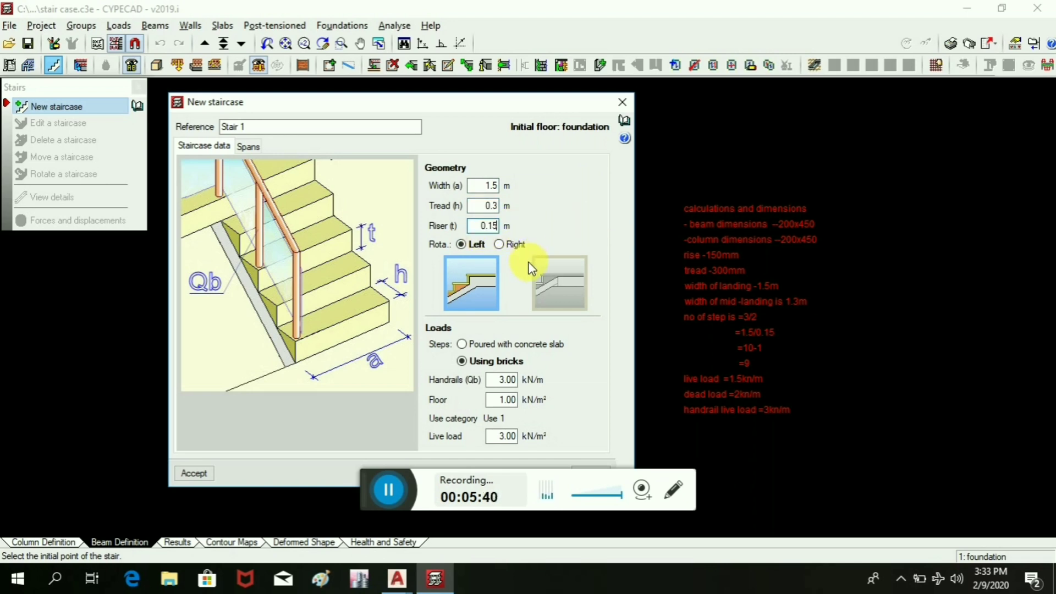
left_click(503, 246)
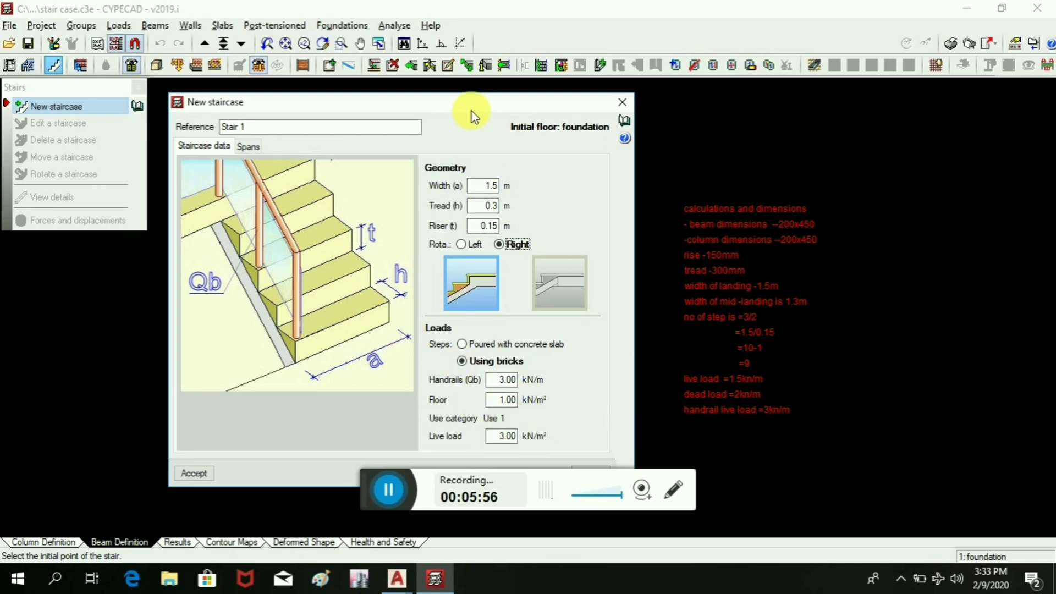
left_click_drag(473, 110, 577, 66)
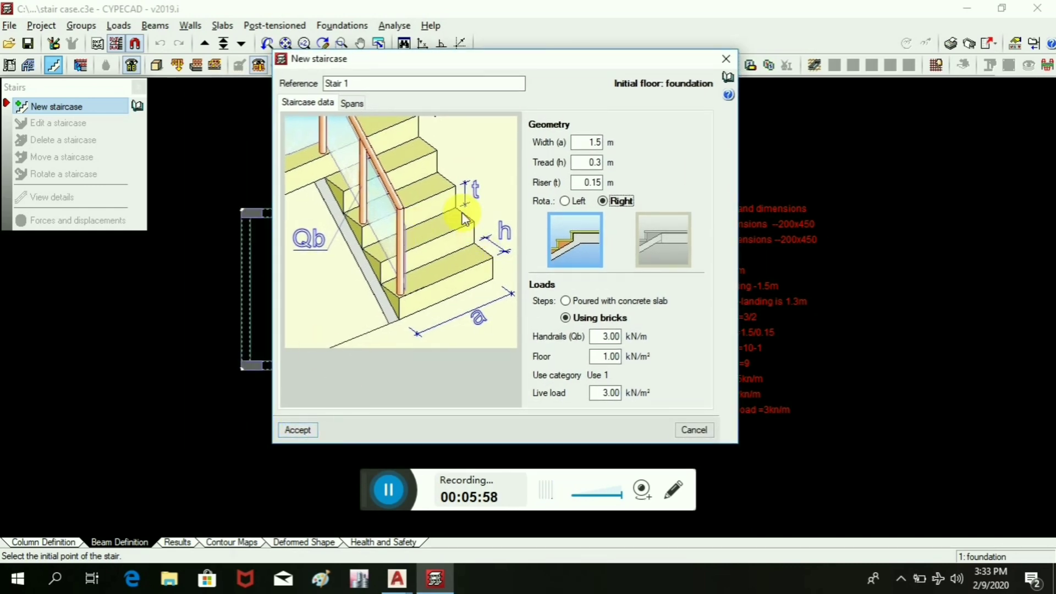
left_click(352, 104)
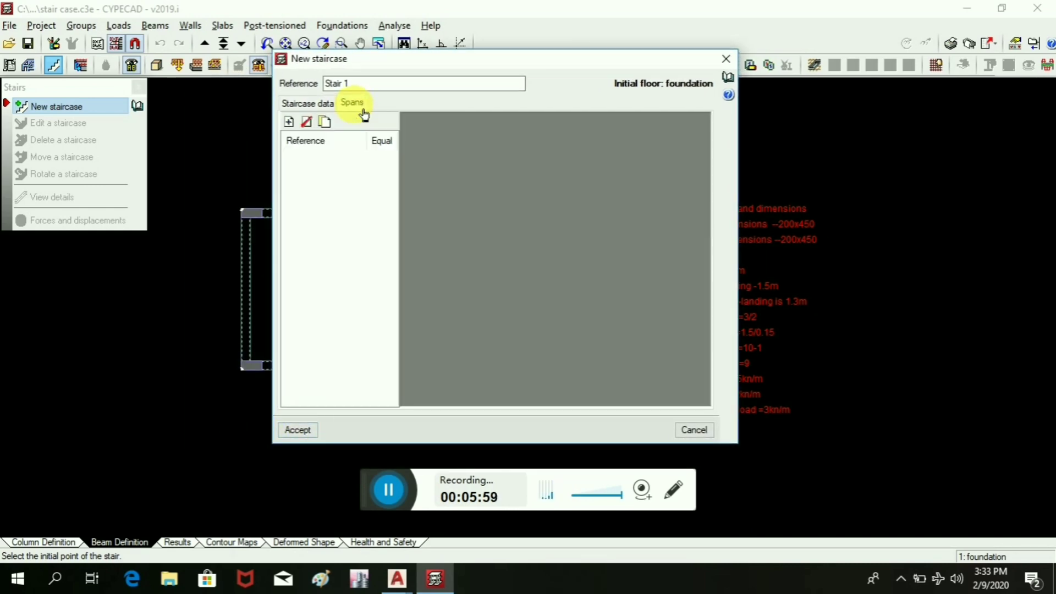
- Add a flight with a new two-straight-flights half-turn landing type, 10 steps per flight
left_click(289, 122)
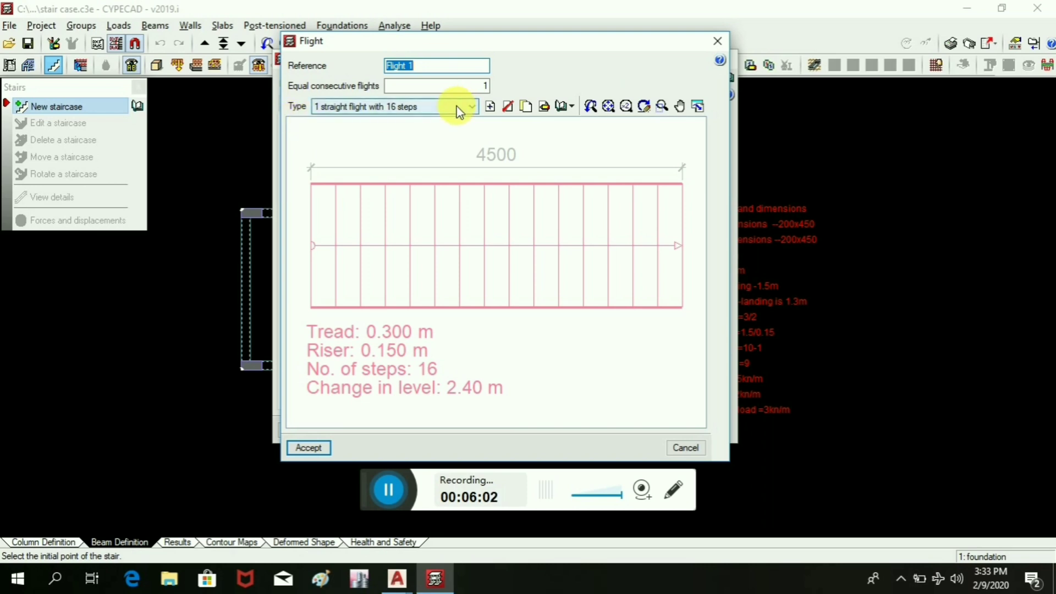
left_click(489, 106)
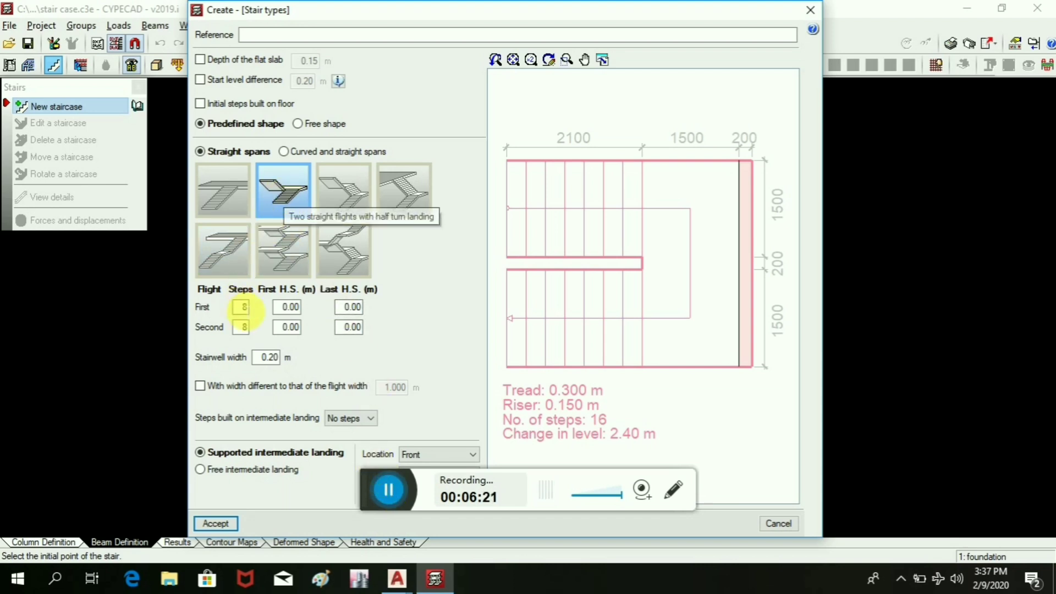
left_click(244, 308)
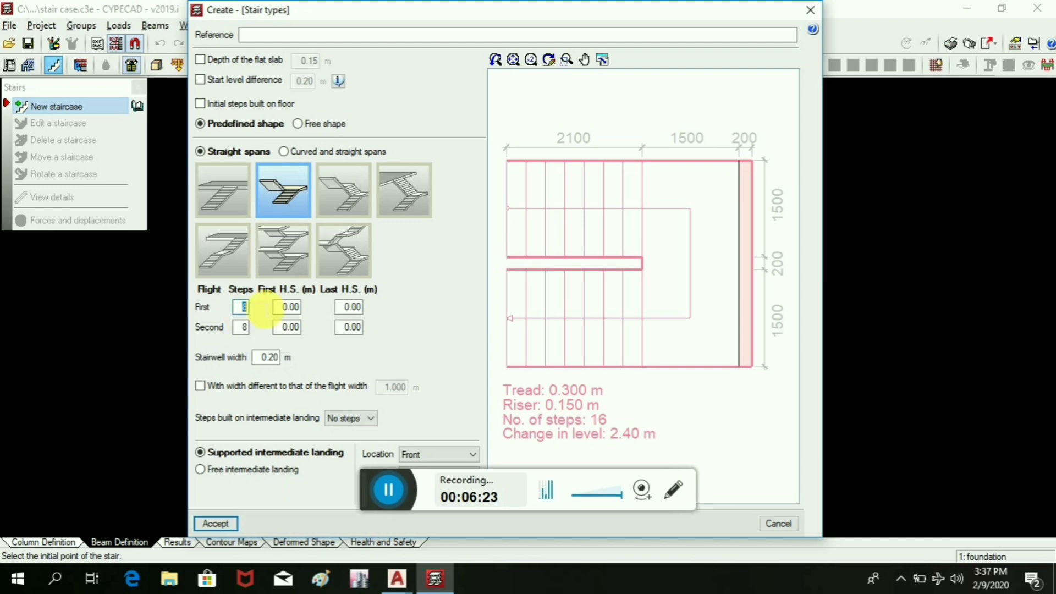
type("10")
left_click(248, 330)
type("10")
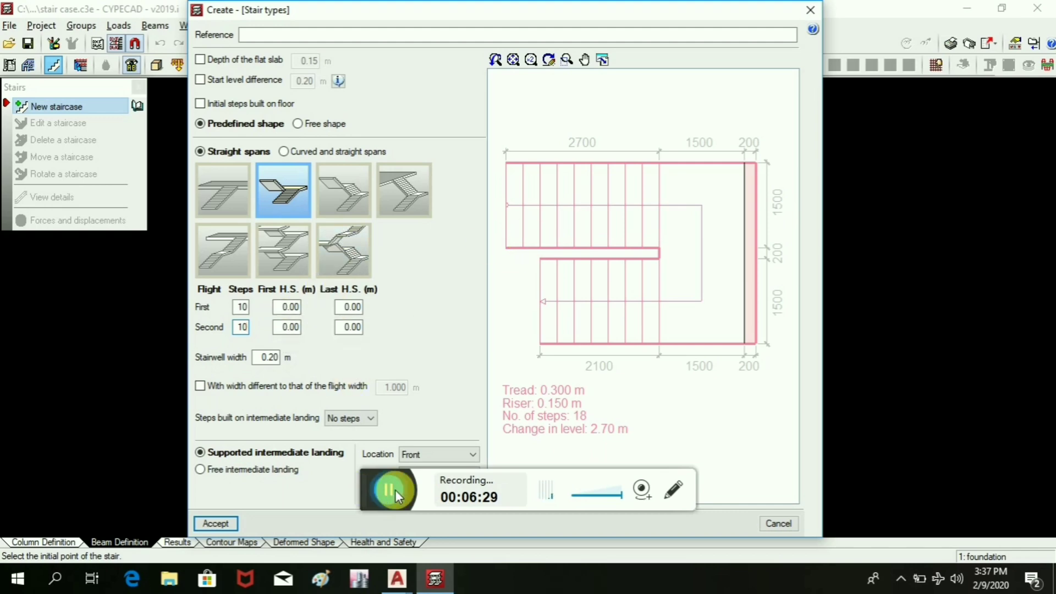
- Check the stair 2 plan drawing in AutoCAD
mouse_move(404, 587)
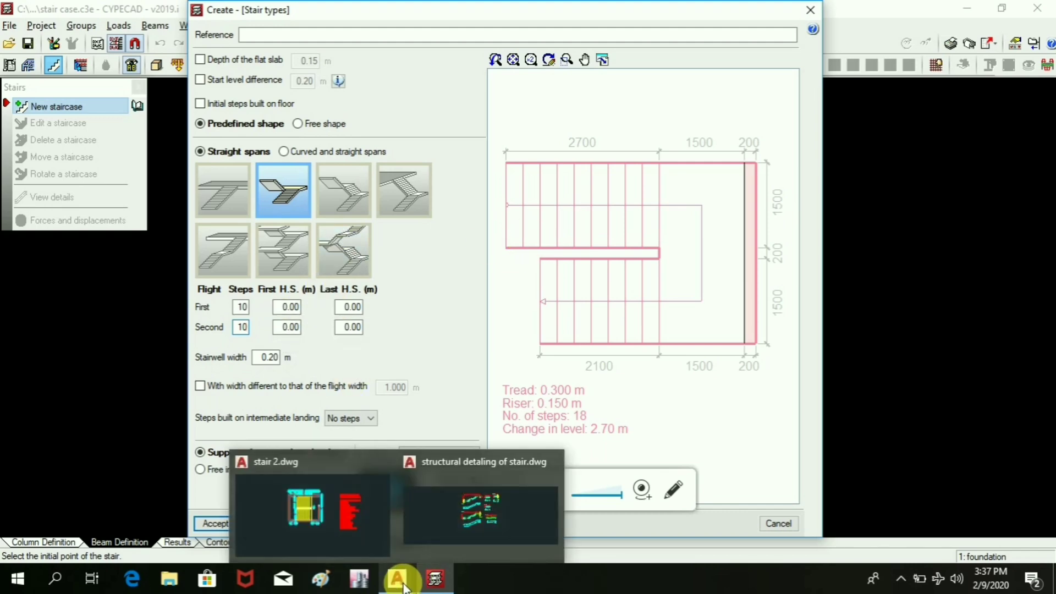
left_click(348, 526)
scroll(387, 279, "up", 3)
scroll(427, 283, "down", 1)
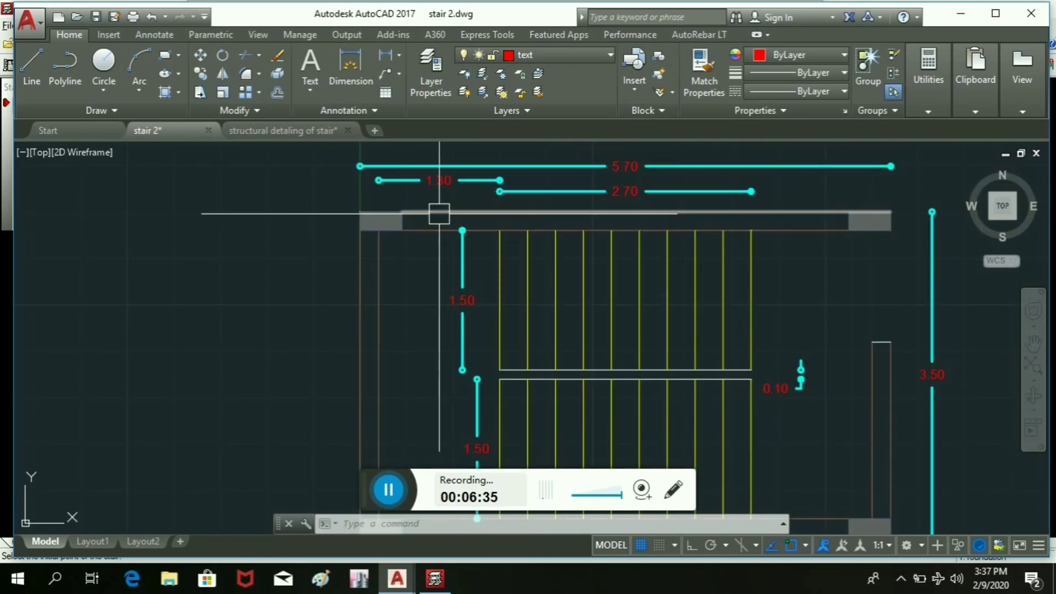
scroll(765, 308, "down", 2)
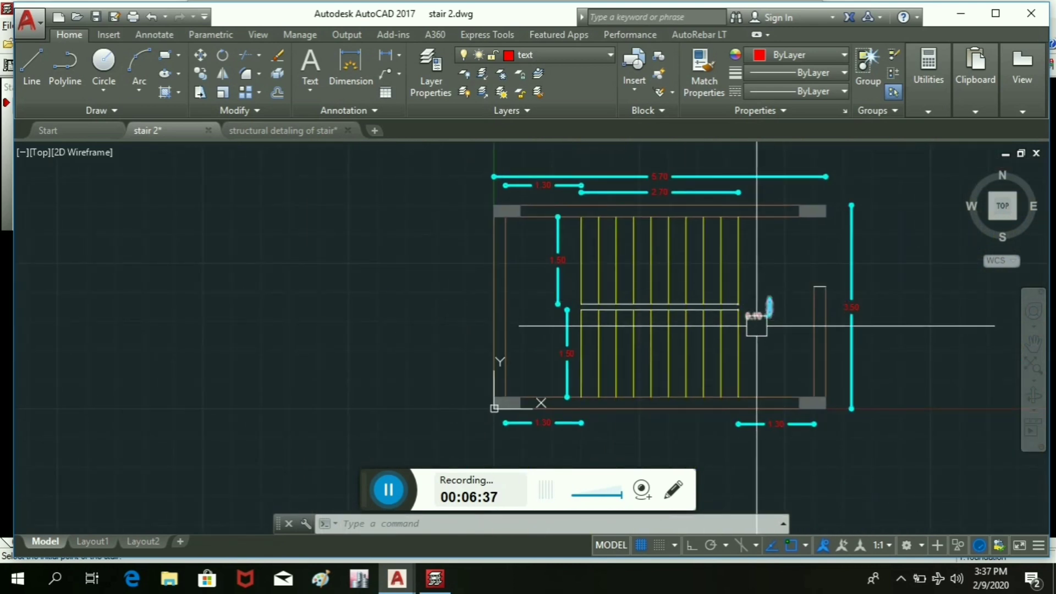
- Set 1.3 m horizontal sections at the first flight's start and second flight's end, and a 1.3 m landing width
left_click(963, 13)
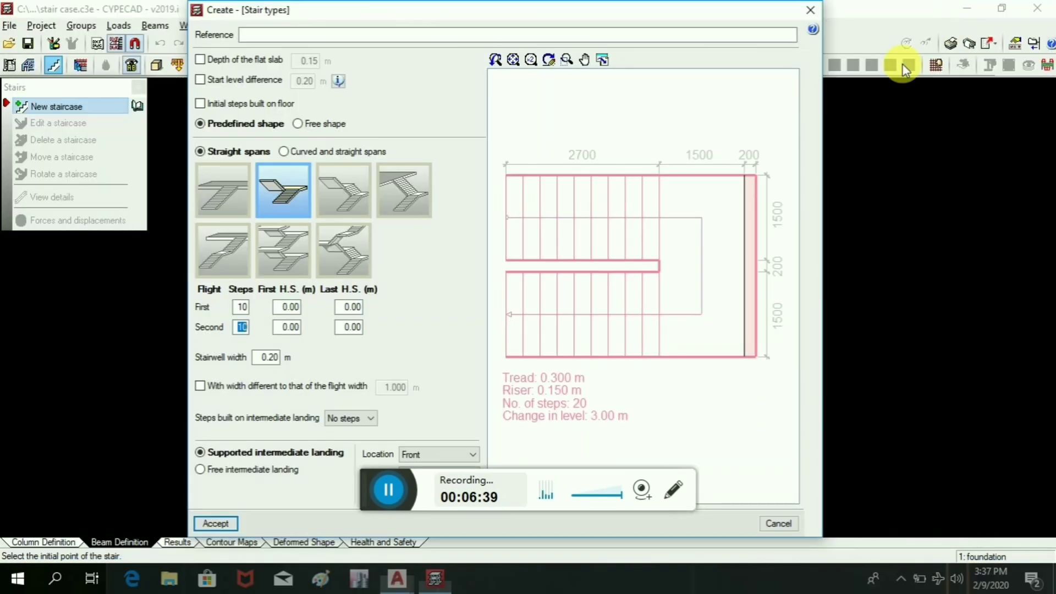
left_click(290, 307)
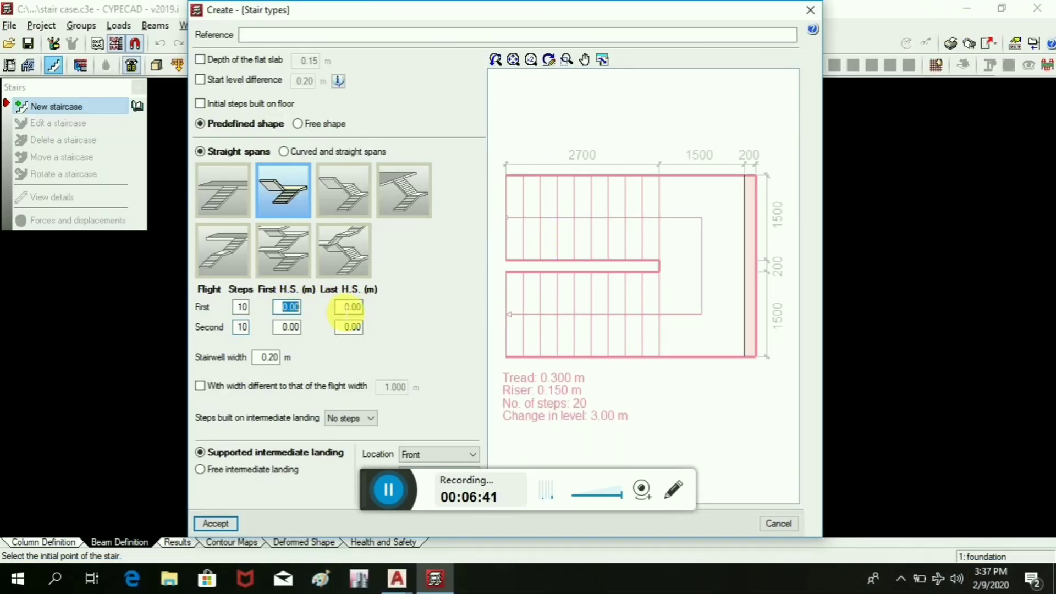
type("1.3")
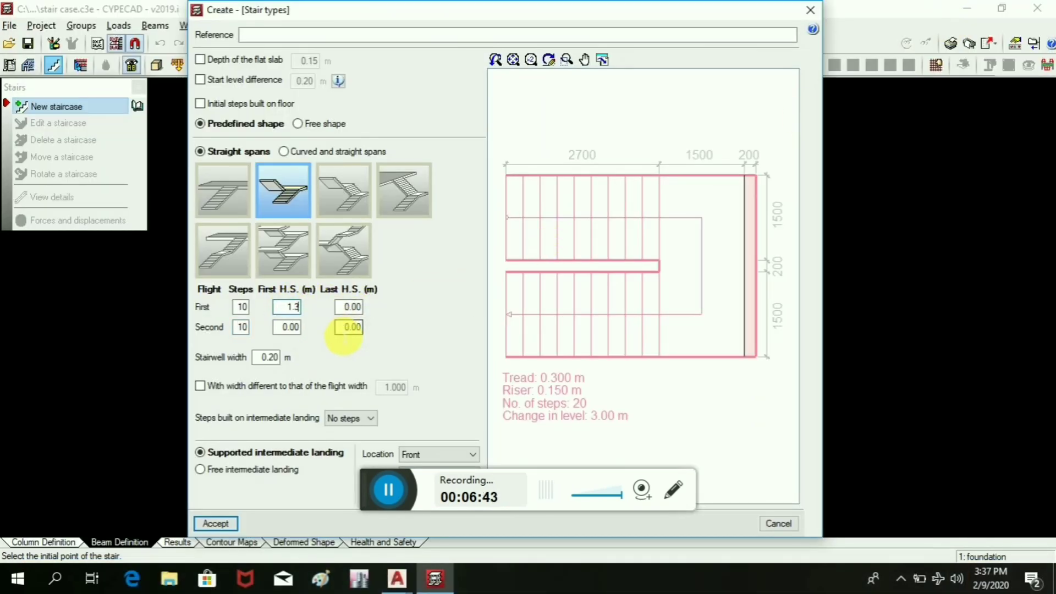
left_click(349, 328)
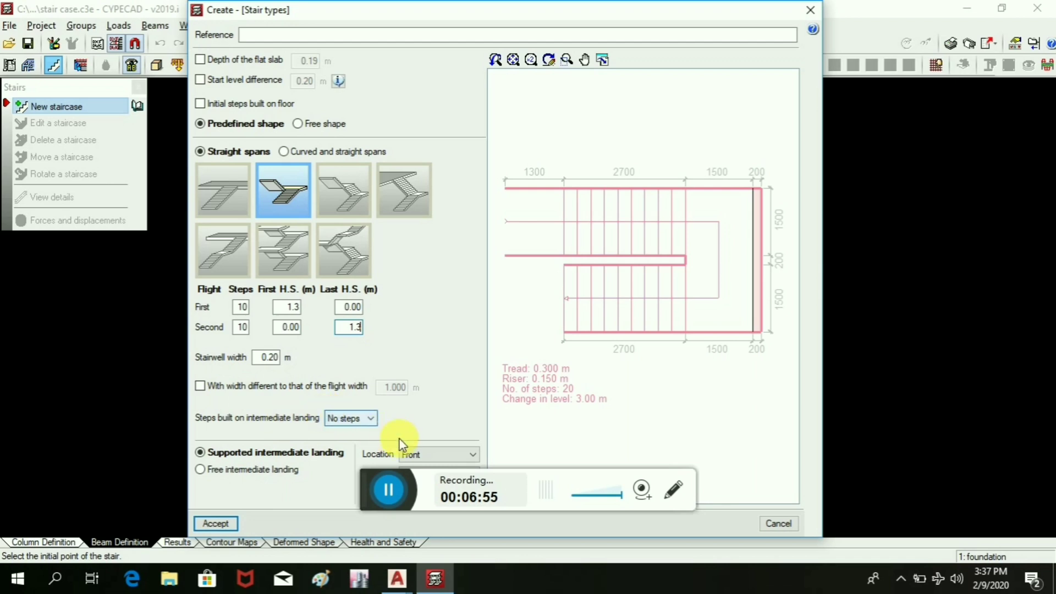
left_click(210, 387)
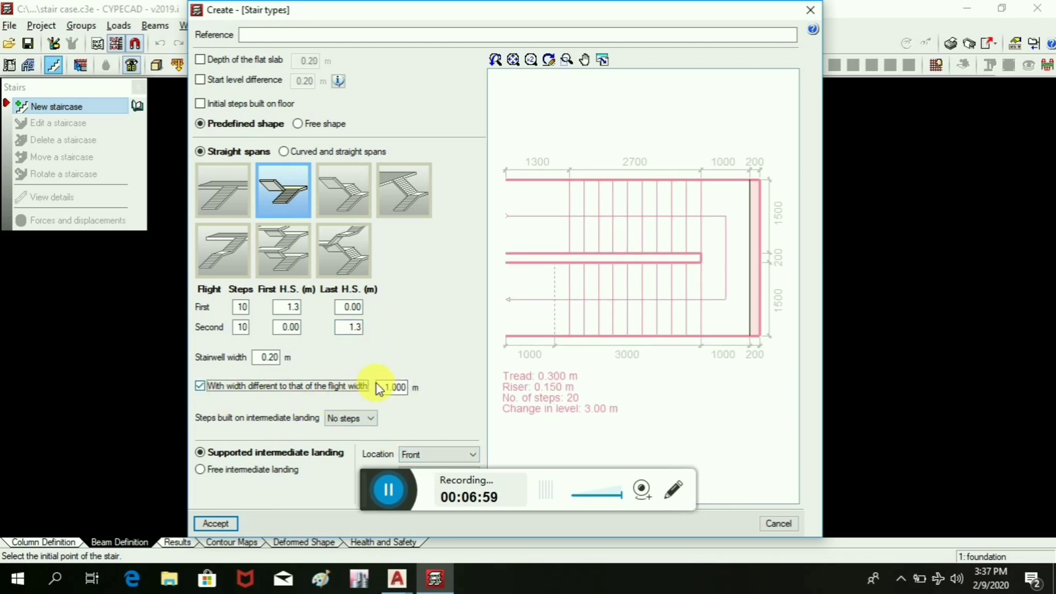
key("Tab")
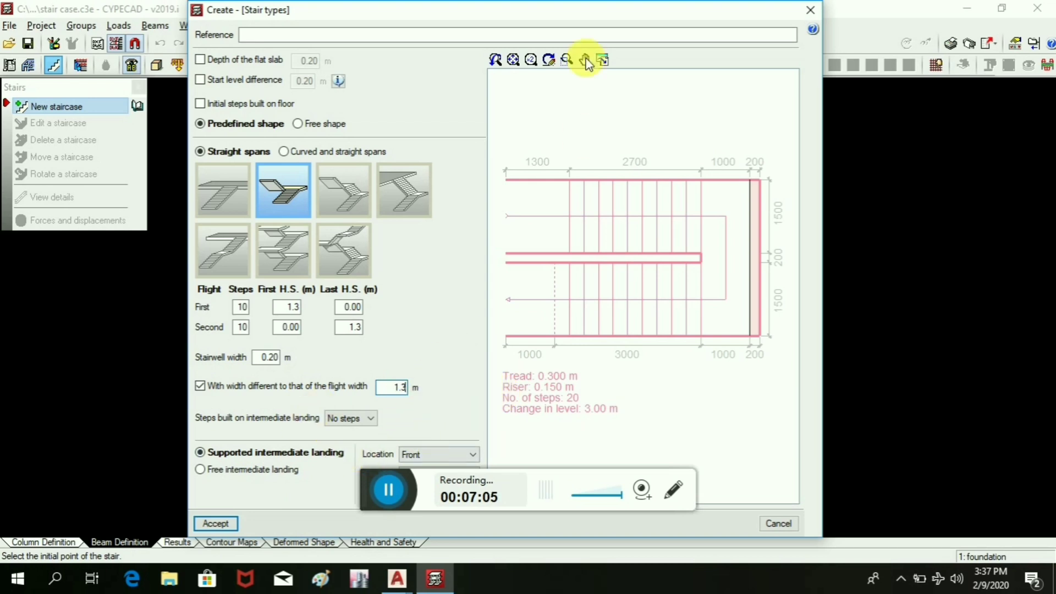
left_click_drag(534, 12, 806, 10)
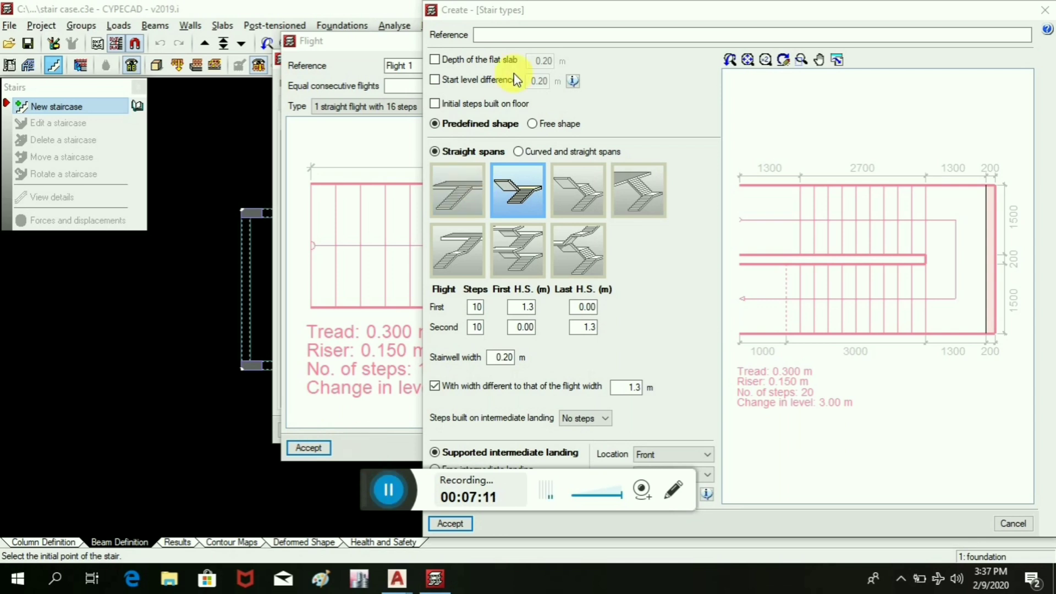
left_click_drag(584, 20, 269, 12)
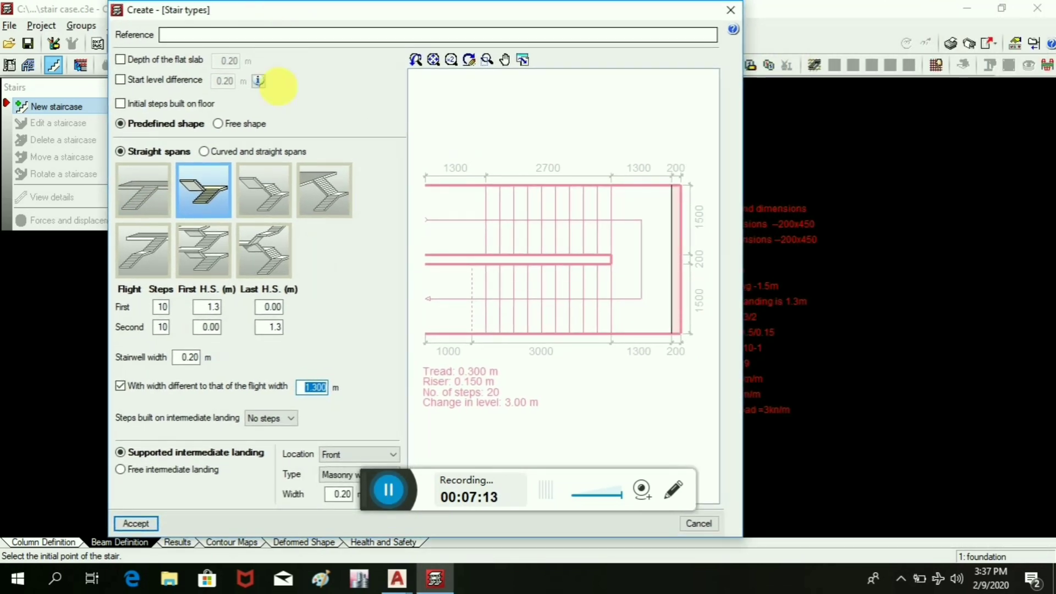
- Try Lateral and Both landing supports, settle on Front, then attempt to accept the stair type
left_click(358, 455)
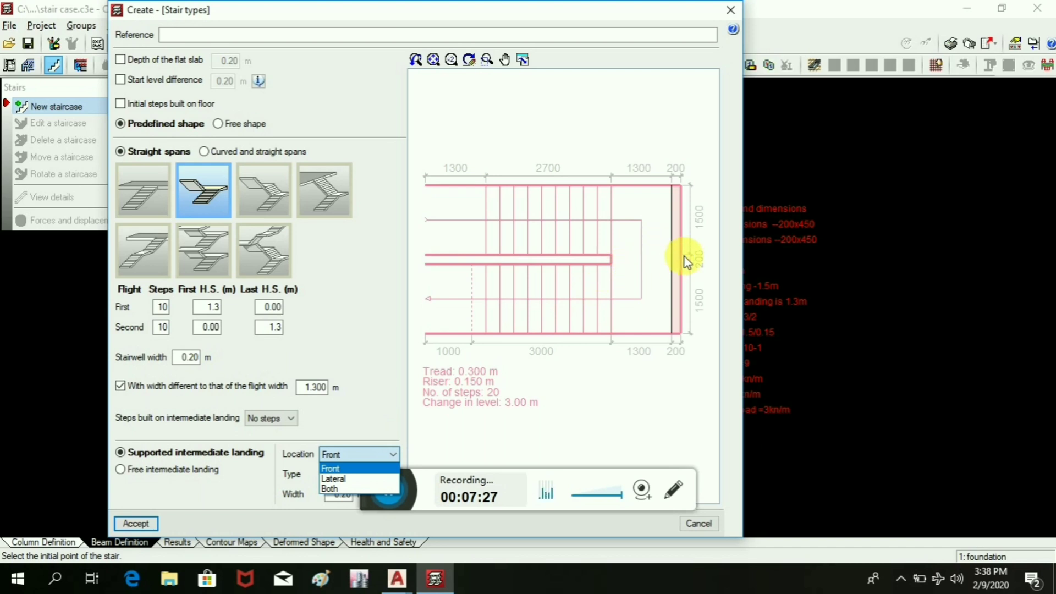
left_click(334, 478)
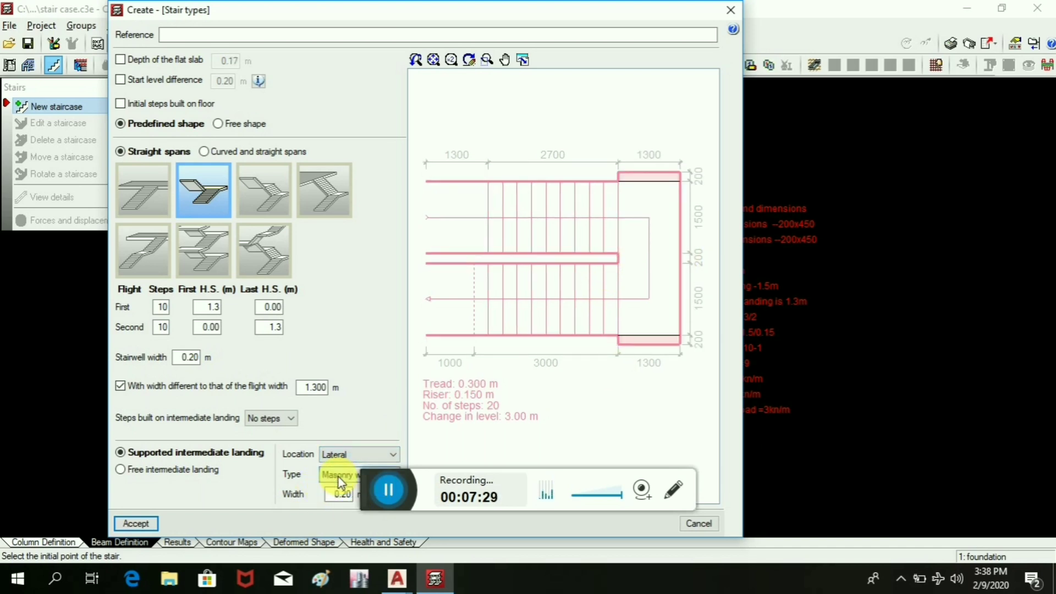
left_click(350, 456)
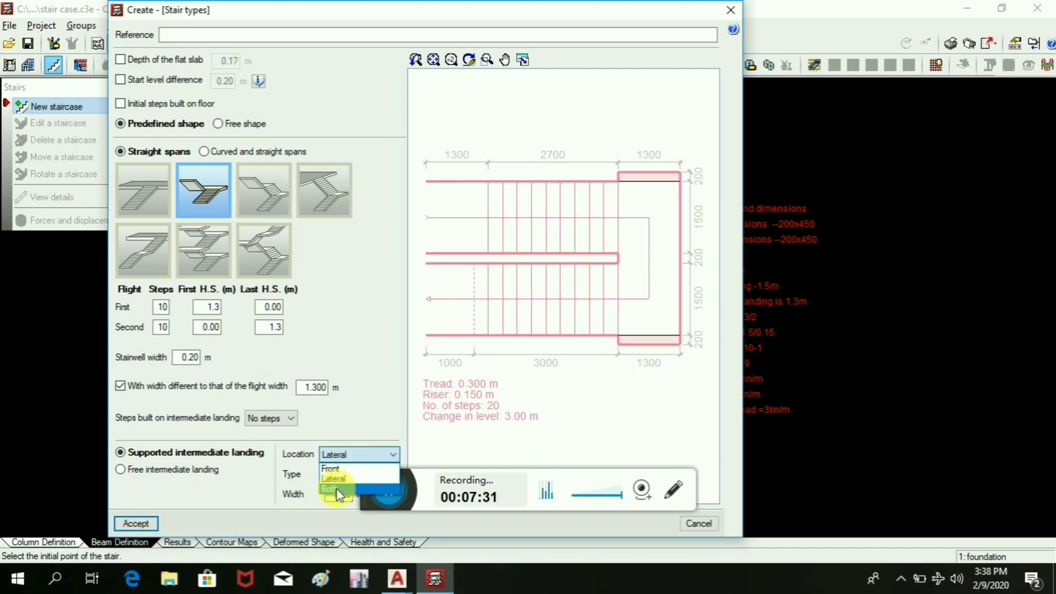
left_click(335, 489)
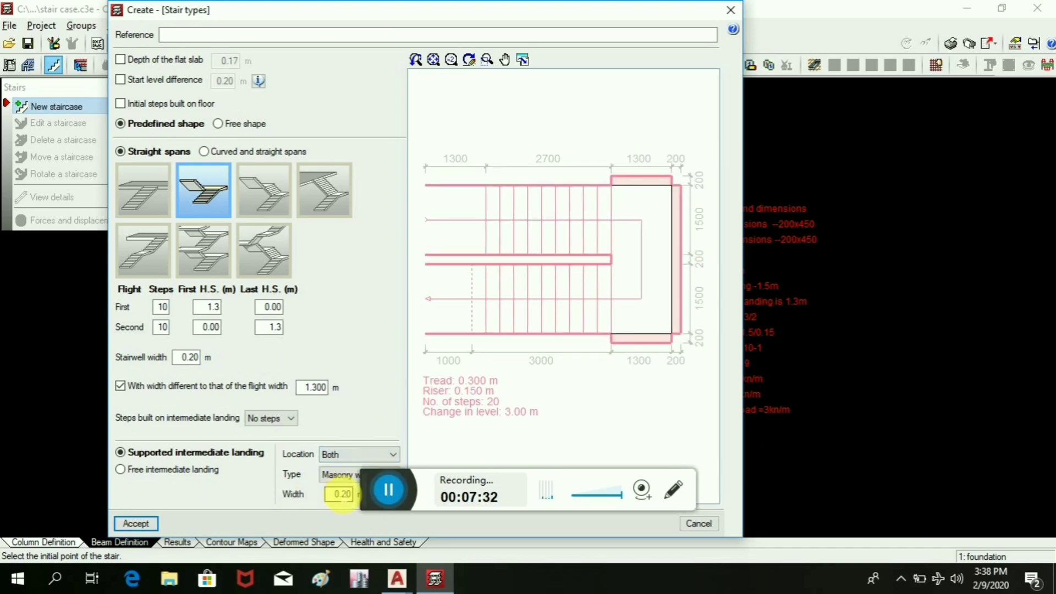
left_click(347, 458)
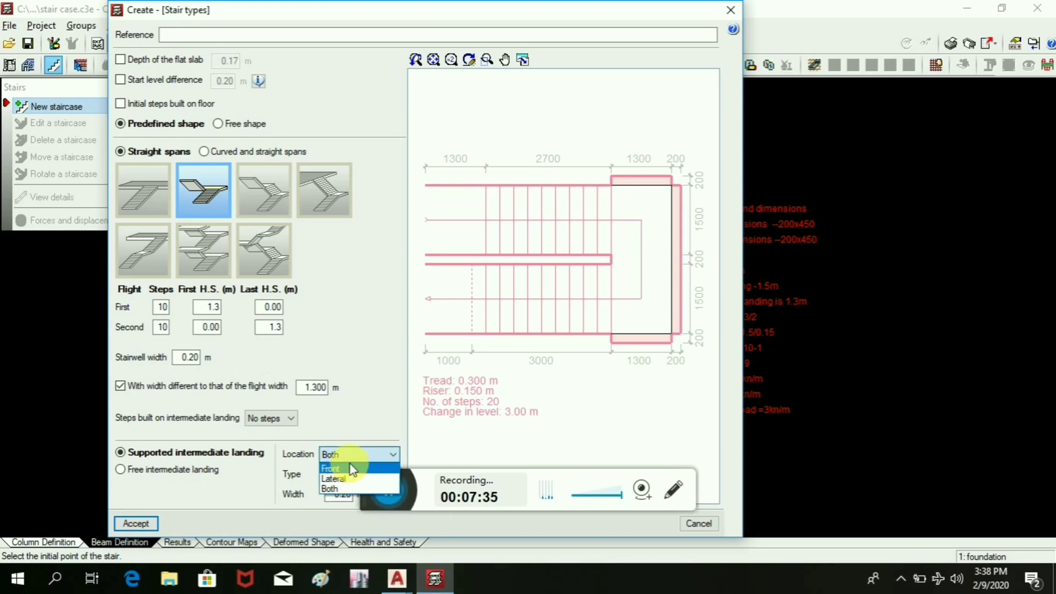
left_click(337, 470)
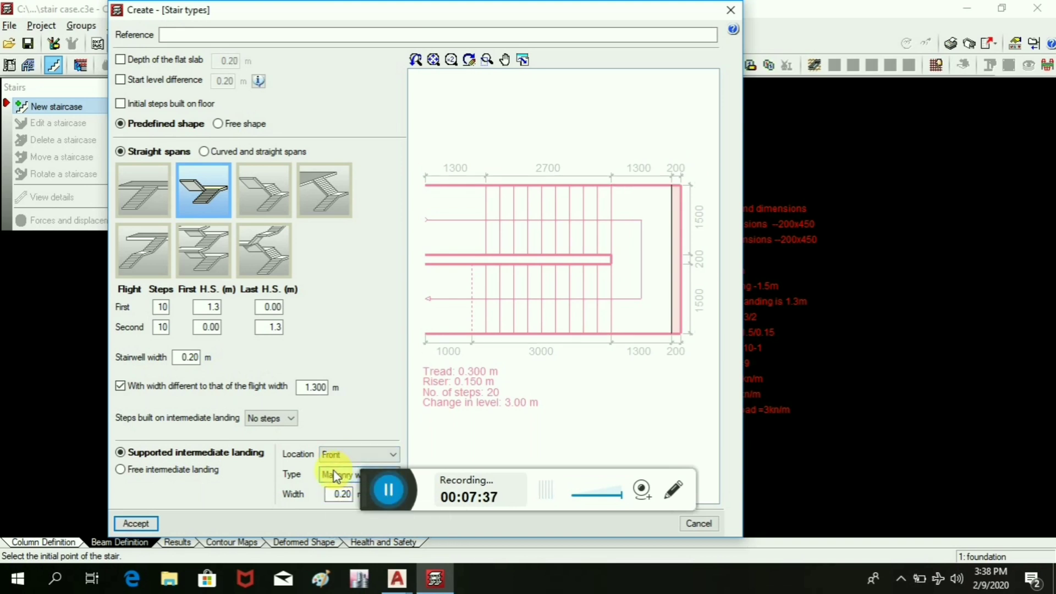
left_click(146, 521)
- Give the stair type the reference 'stair' and accept it as Flight 1
left_click(415, 310)
left_click(215, 34)
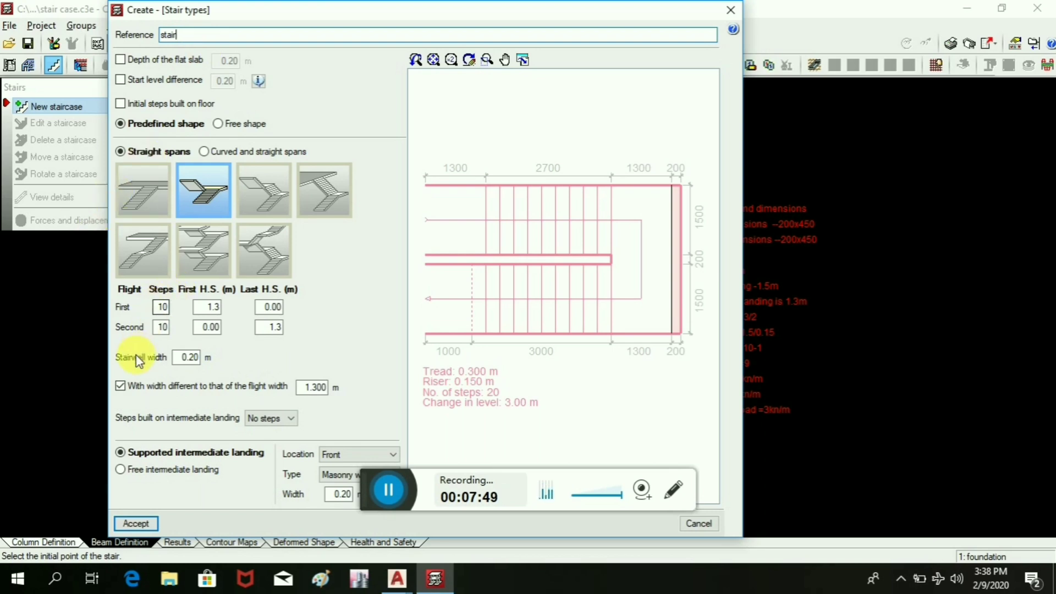
left_click(136, 526)
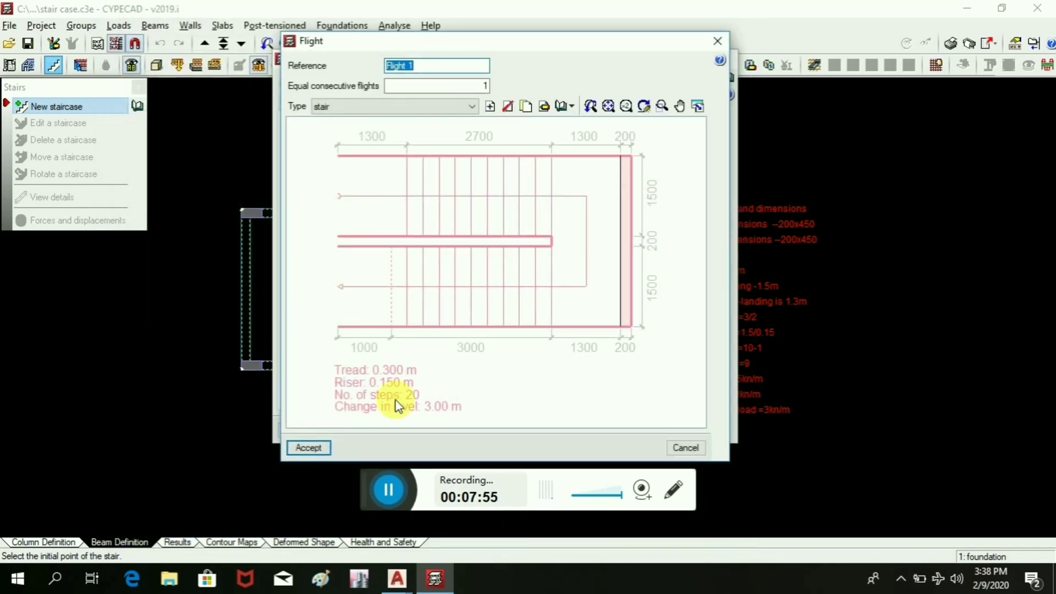
left_click(315, 446)
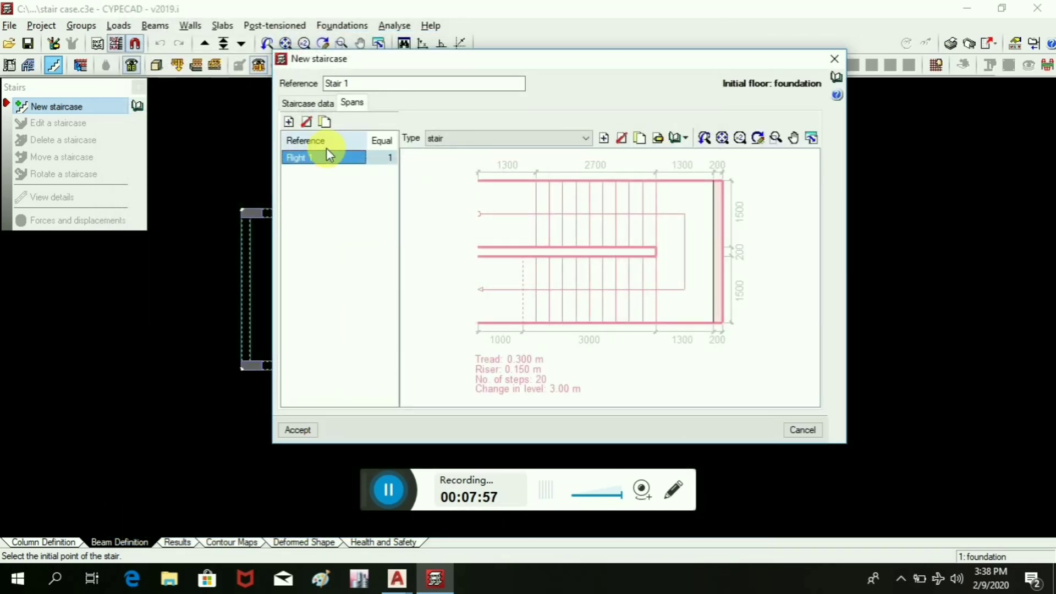
- Place Stair 1 on the plan with an orthogonal start point and direction
left_click(304, 431)
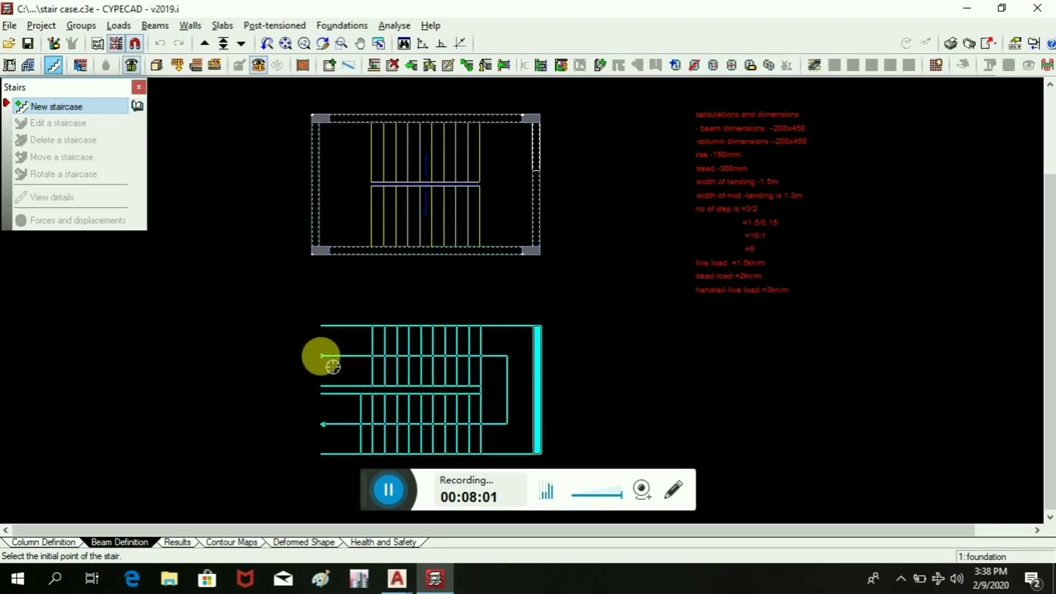
left_click(323, 358)
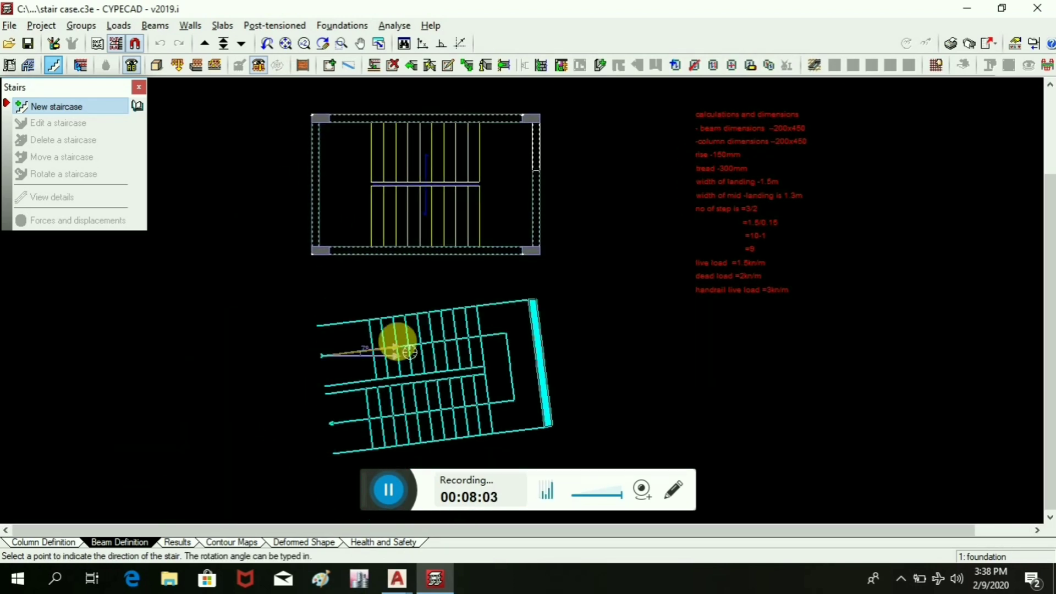
left_click(441, 44)
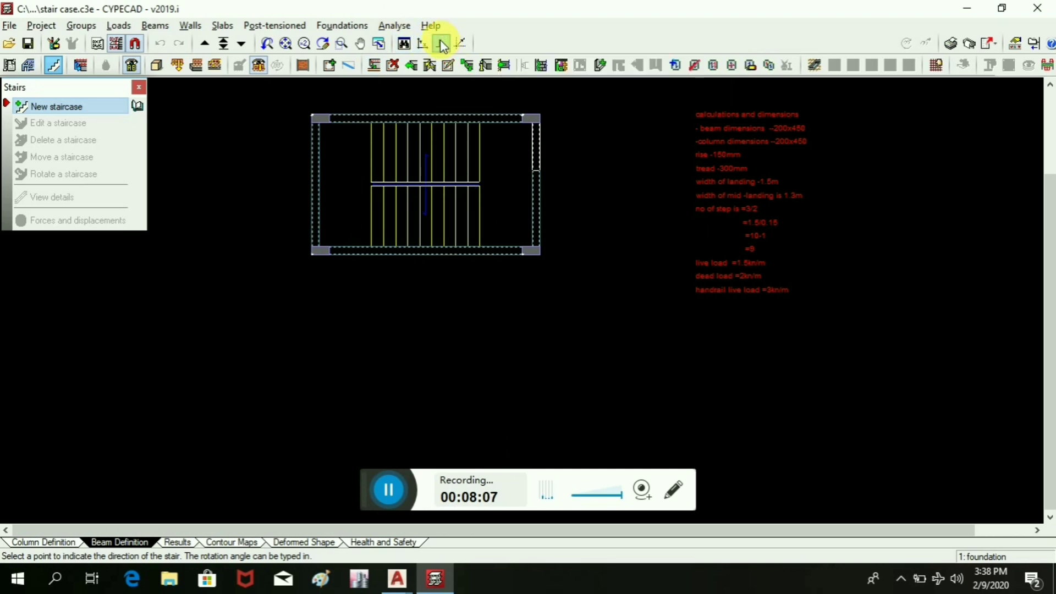
left_click(475, 303)
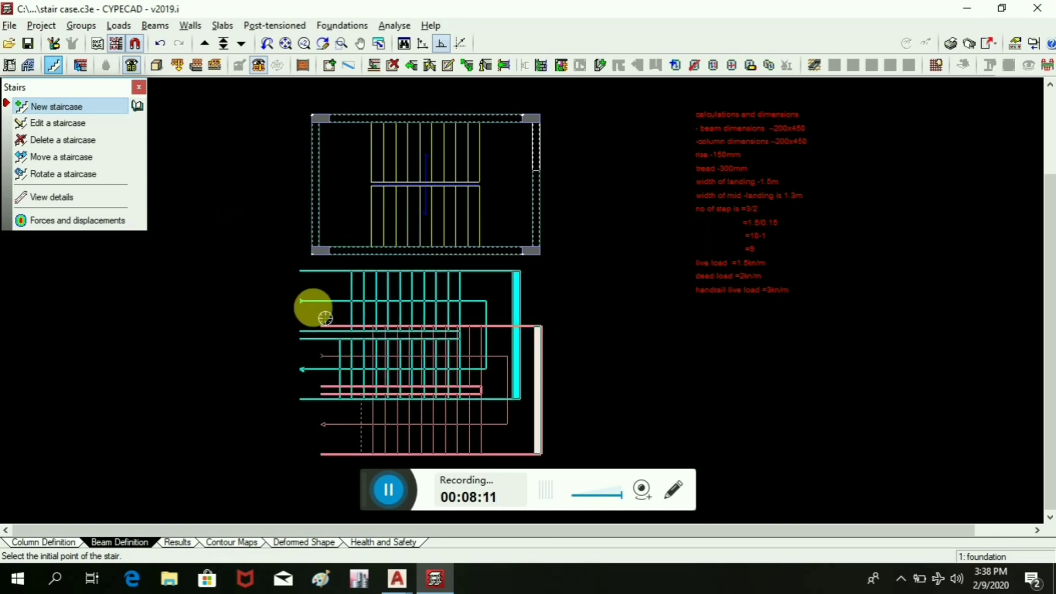
- Move the staircase onto the frame's upper-left corner using Endpoint object snap
left_click(68, 150)
scroll(307, 330, "up", 2)
left_click(328, 329)
middle_click_drag(181, 154, 204, 313)
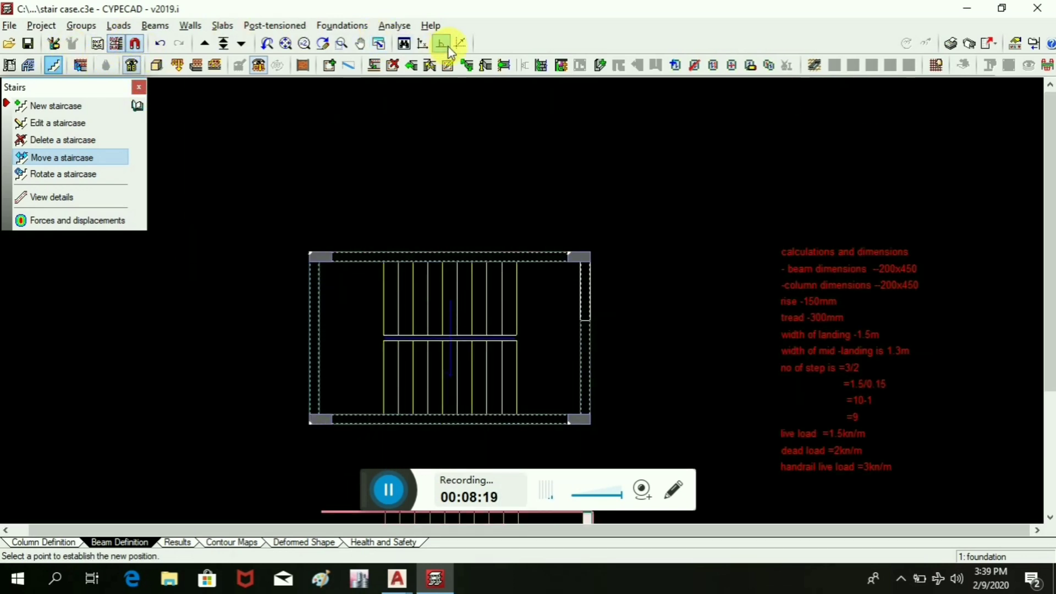
left_click(134, 43)
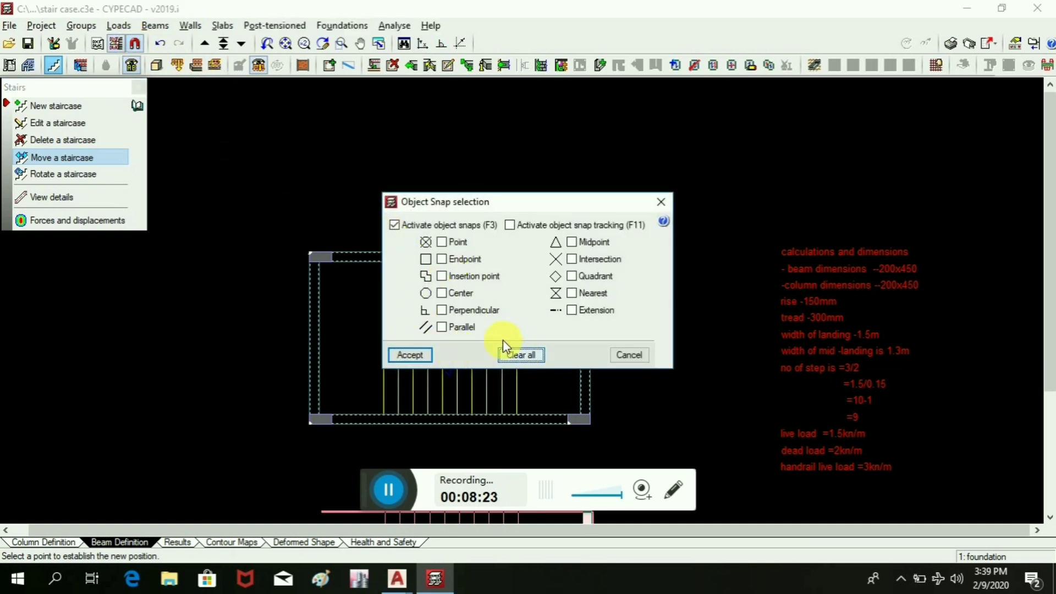
left_click(441, 259)
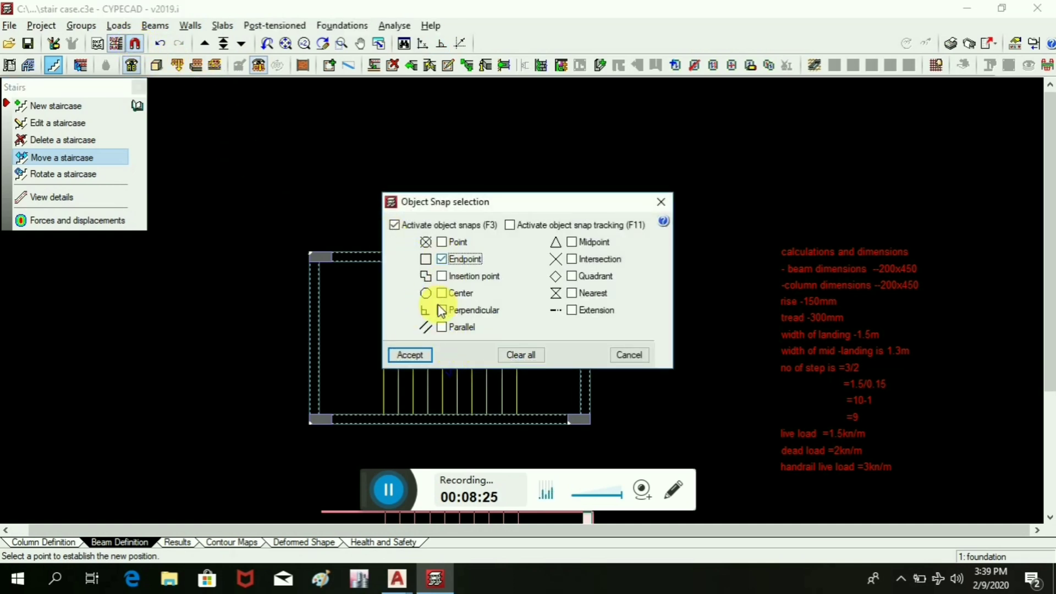
left_click(409, 355)
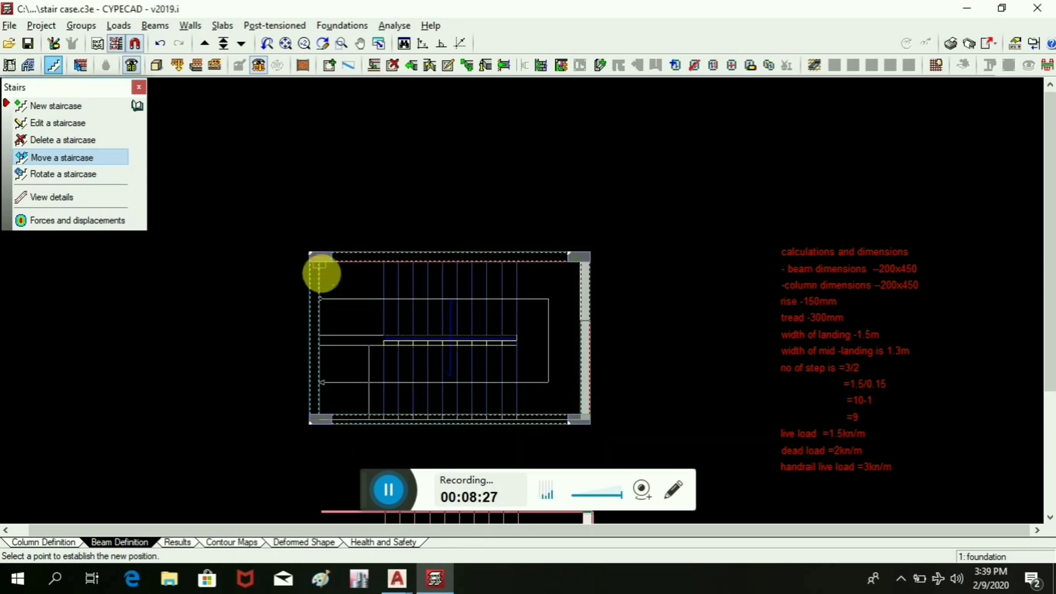
left_click(321, 274)
left_click(385, 488)
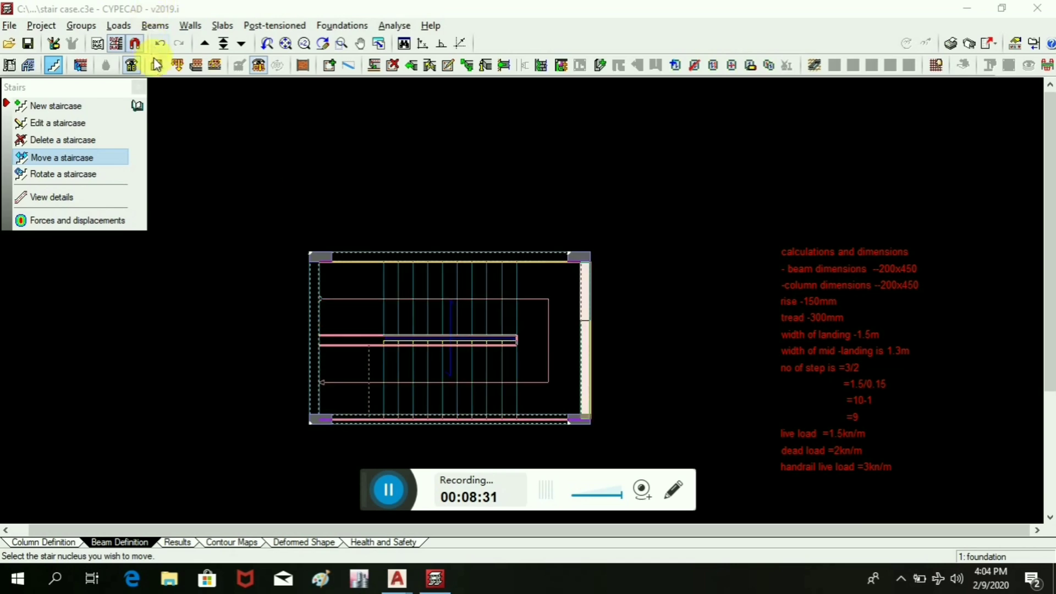
left_click(155, 65)
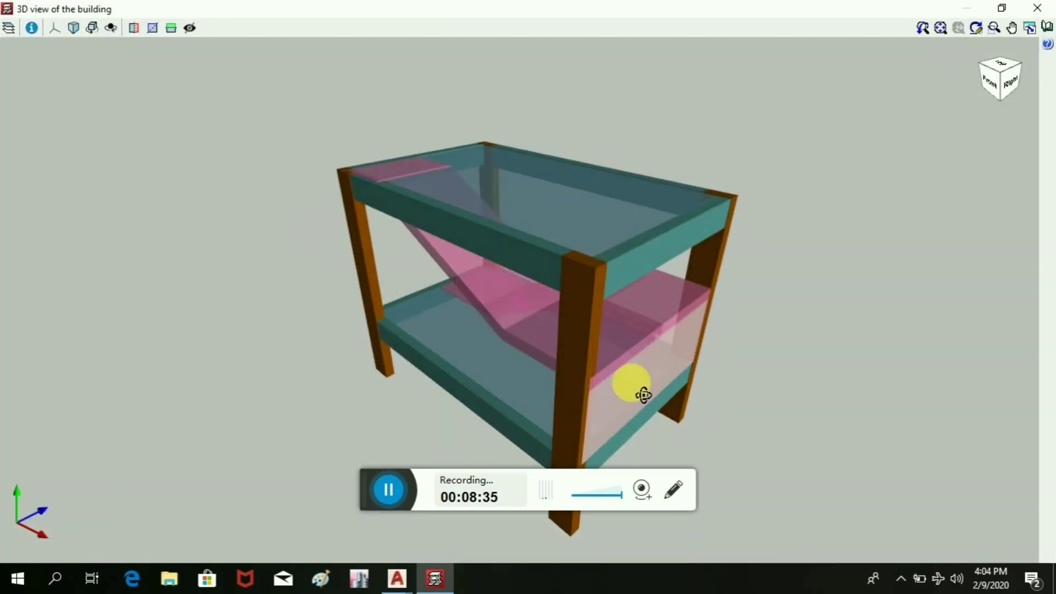
middle_click_drag(632, 385, 429, 405)
left_click(1040, 8)
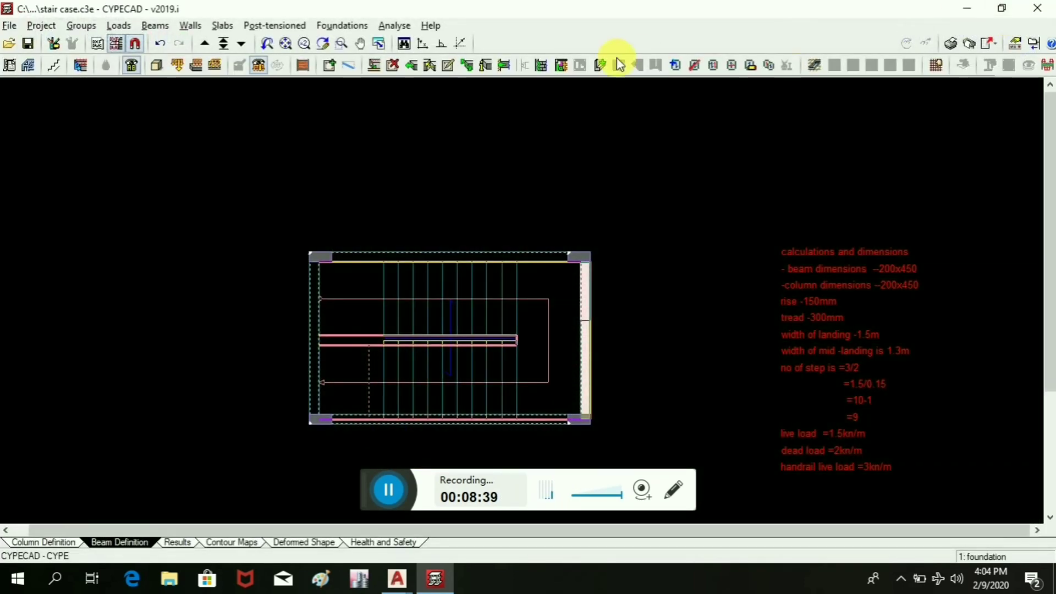
- On the roof floor, delete the slab panel over the stair, leaving an opening
left_click(205, 45)
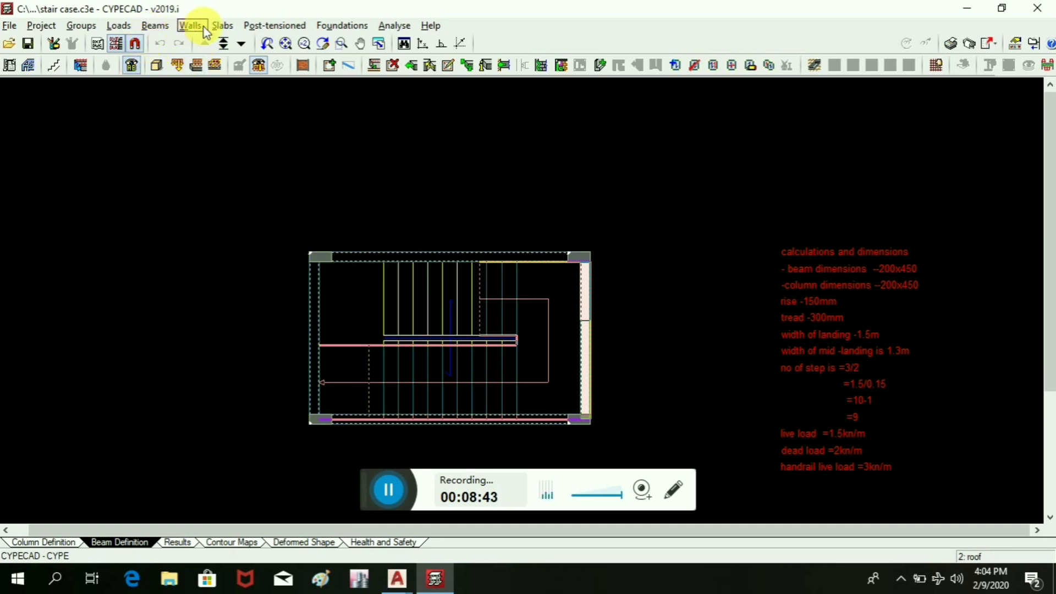
left_click(221, 25)
left_click(255, 45)
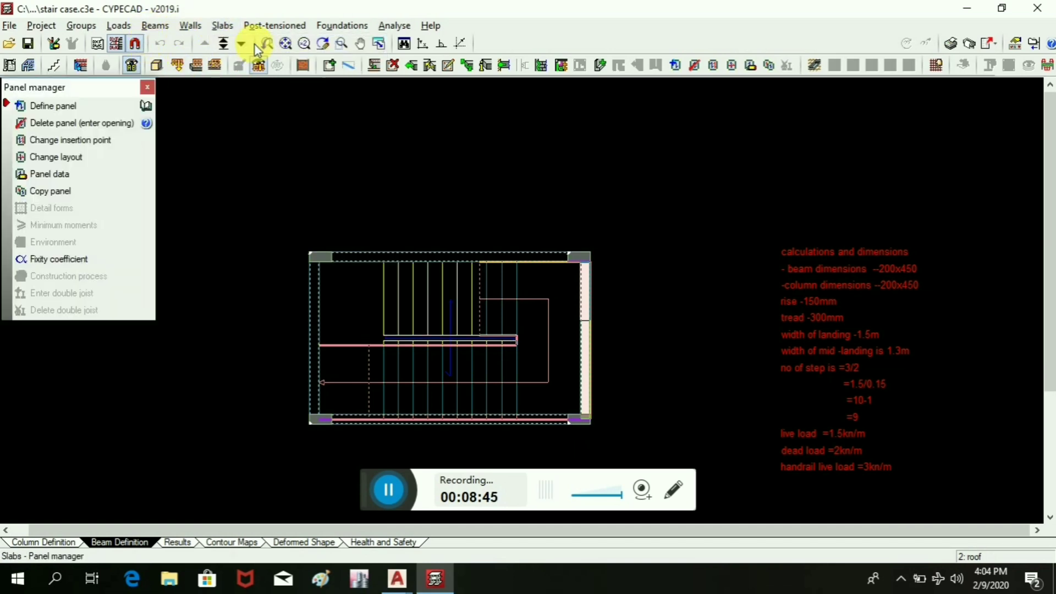
left_click(76, 122)
left_click(377, 314)
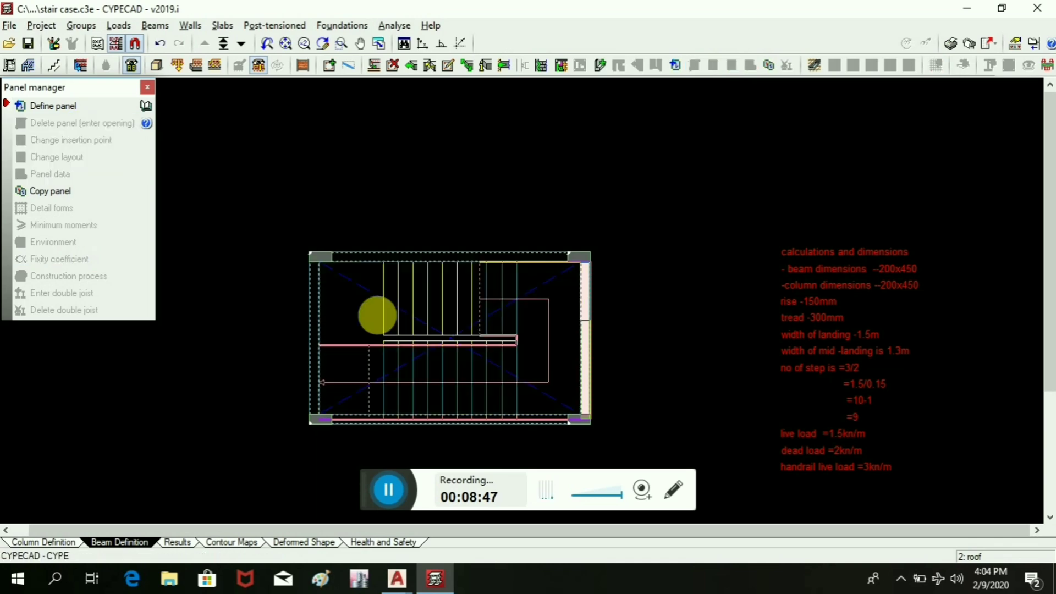
- Inspect the building and stair flights in the 3D view
left_click(155, 66)
left_click_drag(415, 235, 431, 216)
left_click(1034, 7)
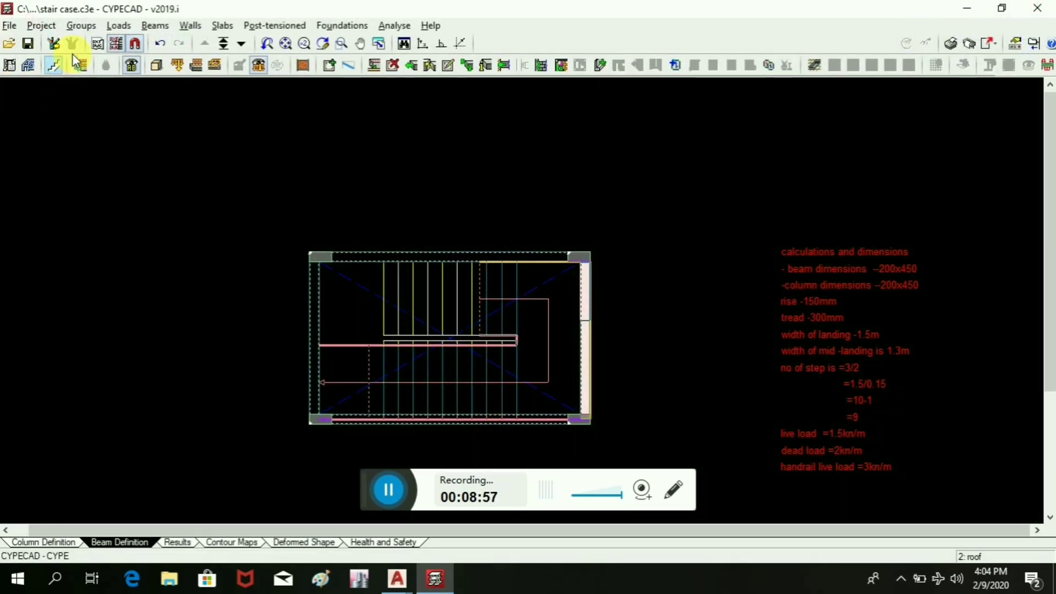
left_click(58, 62)
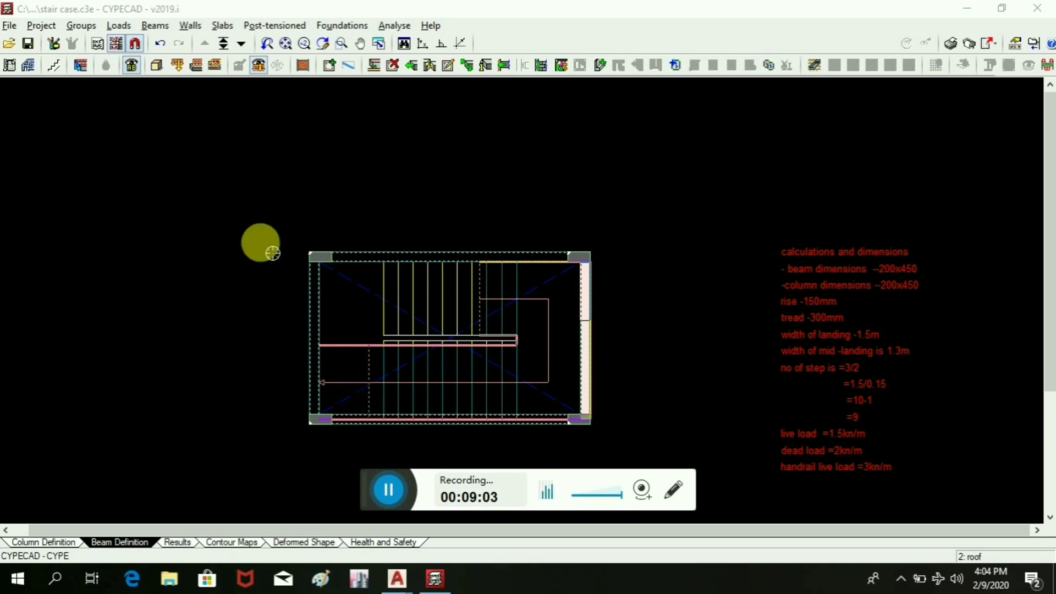
- Design the stair nucleus and view the Flight 1 reinforcement details of Stair 1
left_click(52, 67)
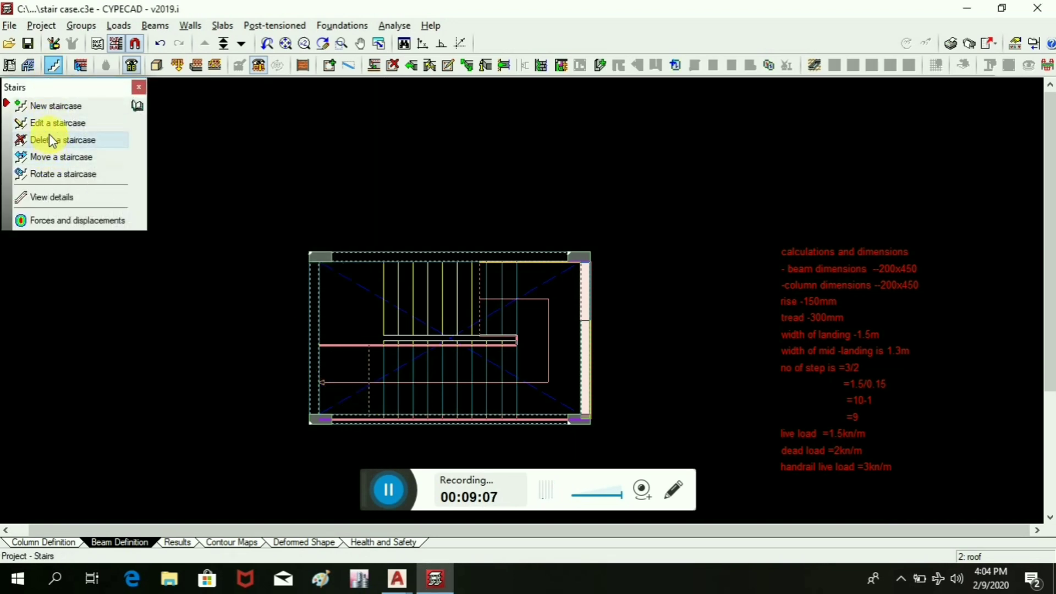
left_click(51, 198)
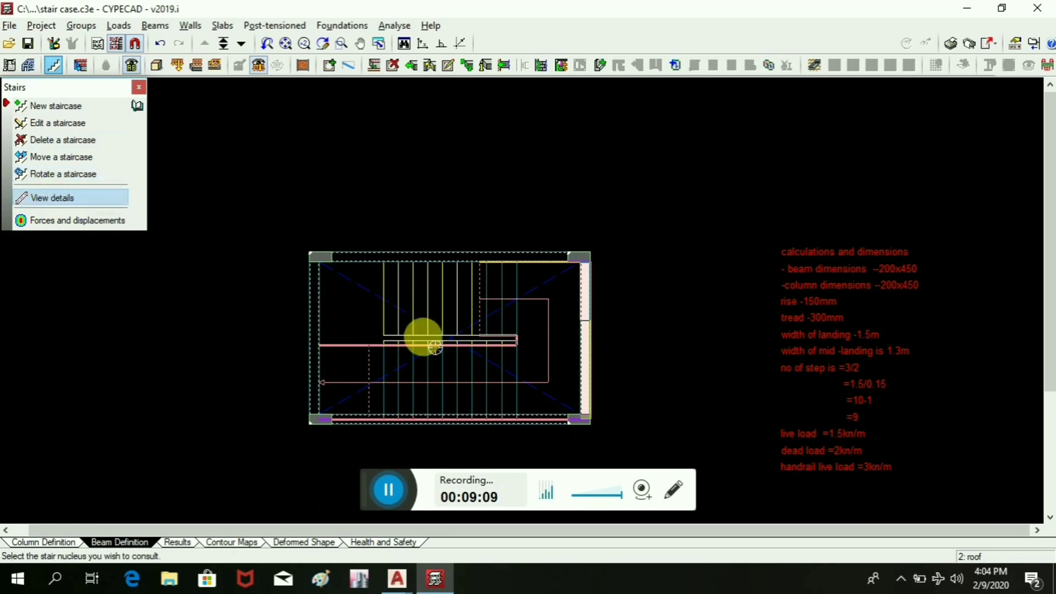
left_click(406, 380)
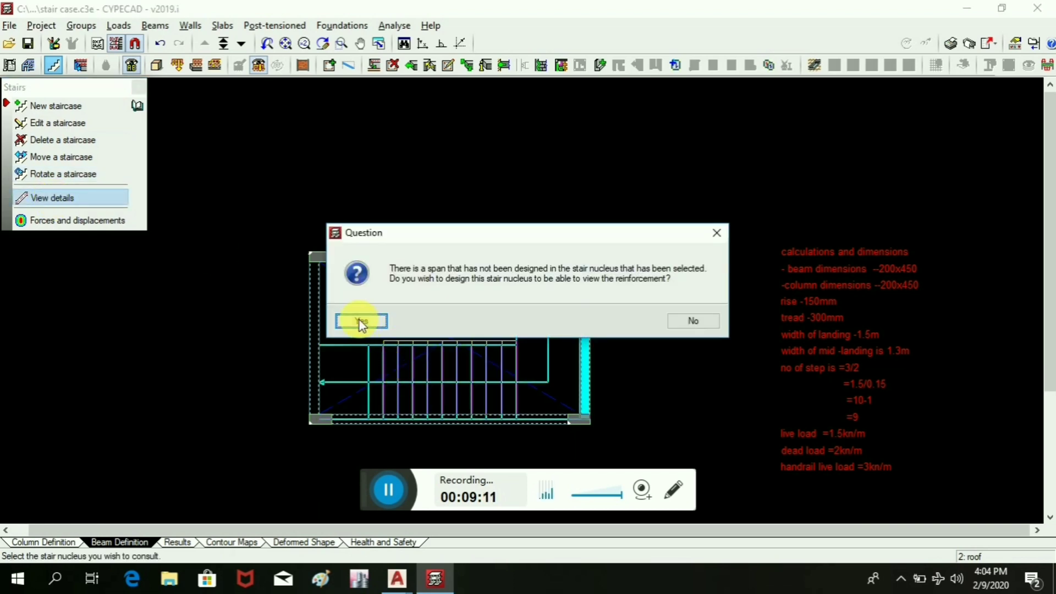
left_click(360, 322)
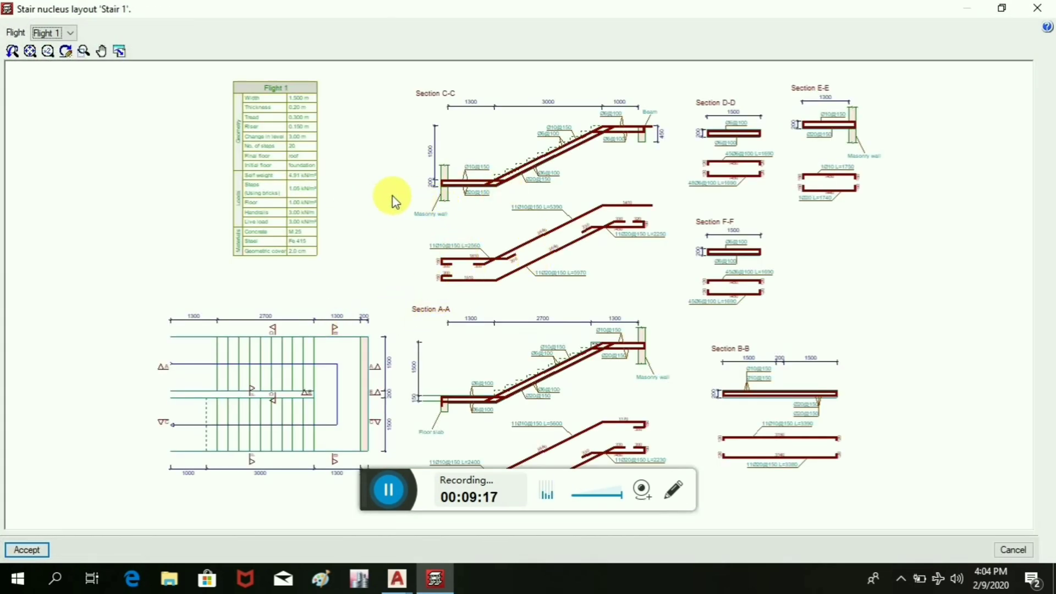
scroll(345, 223, "up", 1)
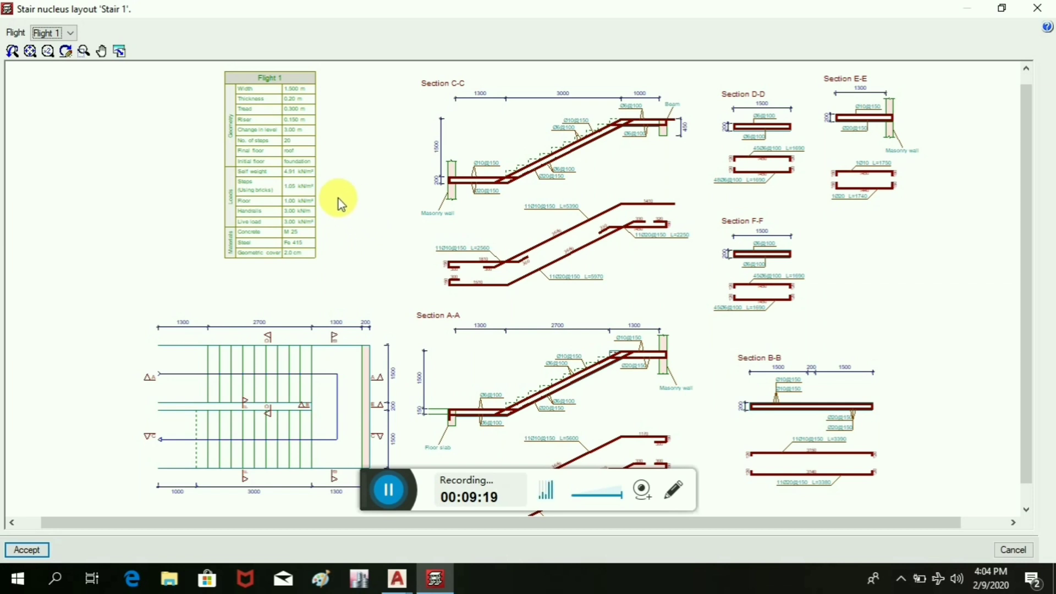
- Save the reinforcement view as AutoCAD DWG 'Current view.dwg', overwriting the existing file
left_click(119, 51)
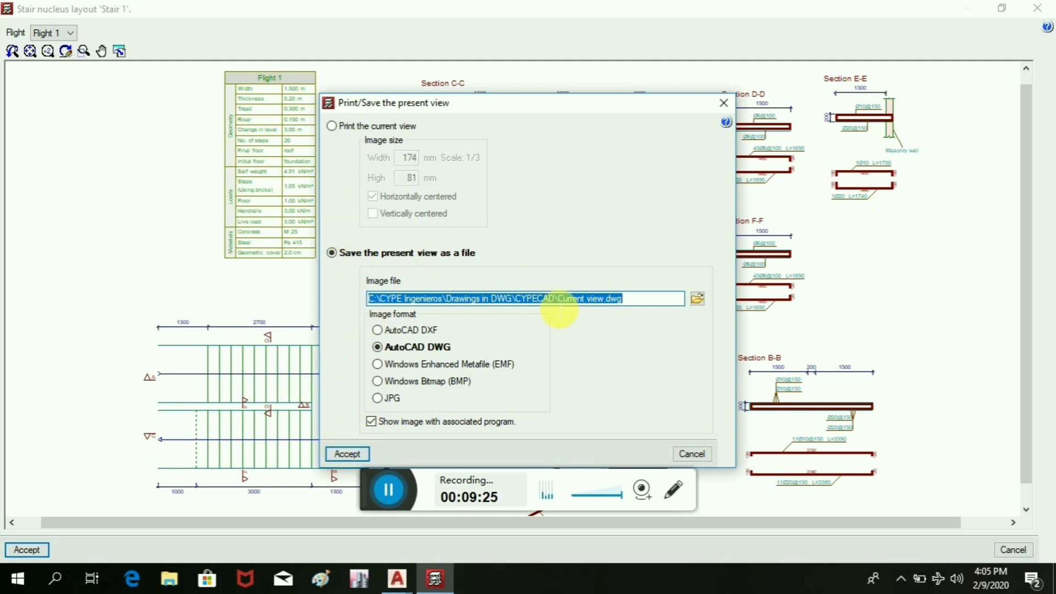
left_click(350, 460)
left_click(344, 320)
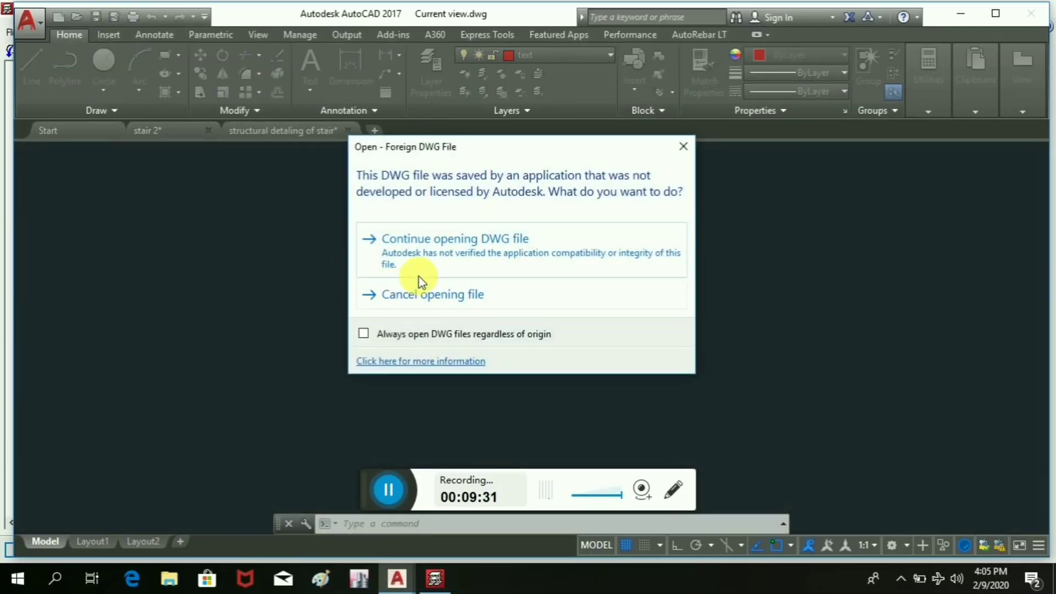
- Open the foreign Current view.dwg in AutoCAD and browse the sections, stair plan and schedule
left_click(417, 274)
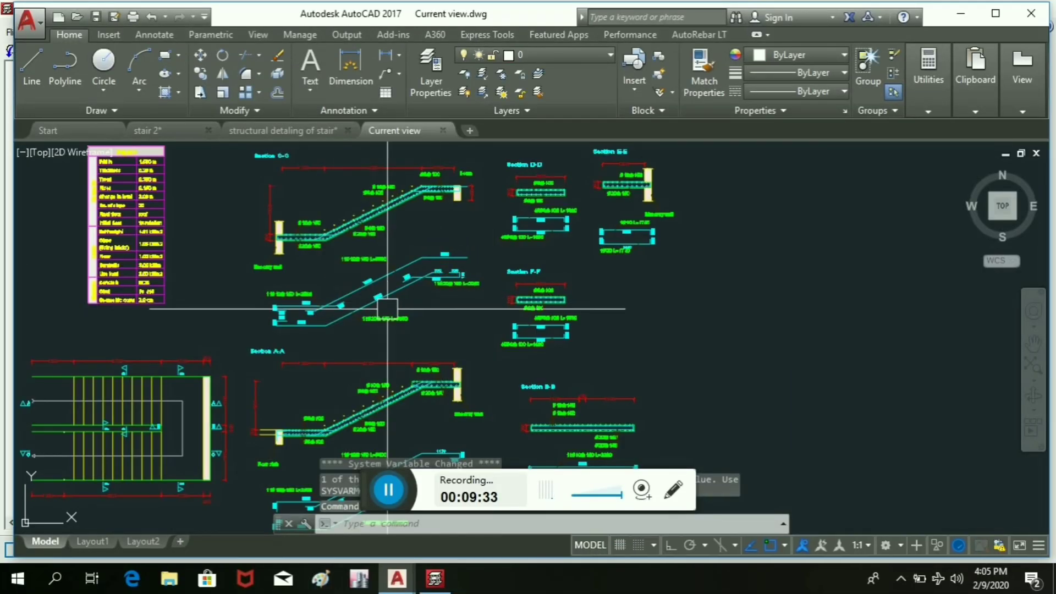
scroll(335, 275, "up", 5)
scroll(340, 271, "down", 6)
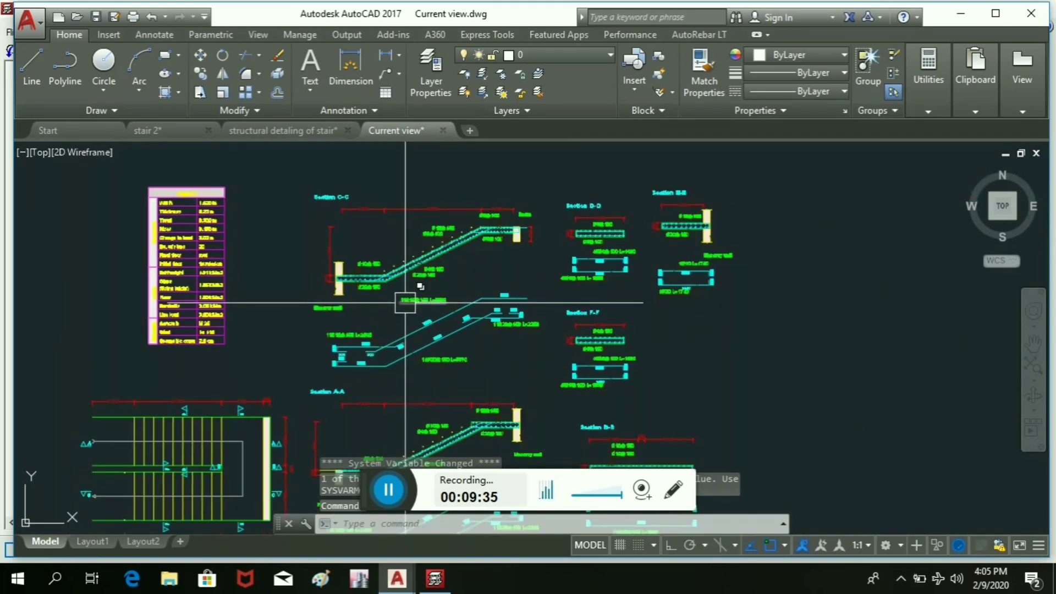
scroll(457, 308, "down", 1)
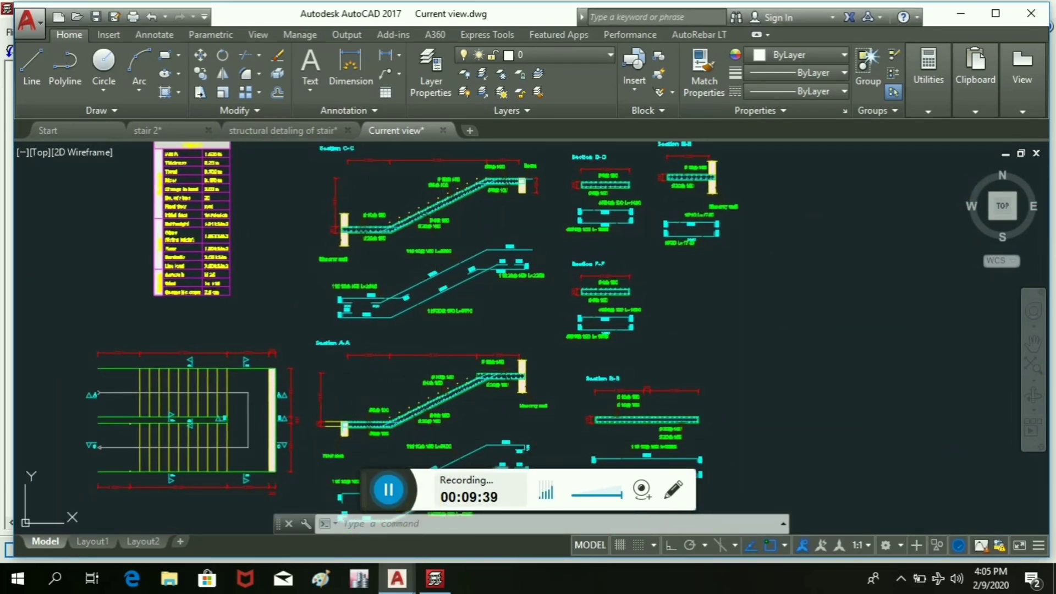
scroll(432, 278, "up", 4)
scroll(539, 301, "down", 4)
mouse_move(539, 301)
middle_mouse_down()
mouse_move(539, 252)
mouse_move(462, 245)
middle_mouse_up()
scroll(512, 255, "up", 5)
scroll(488, 283, "down", 3)
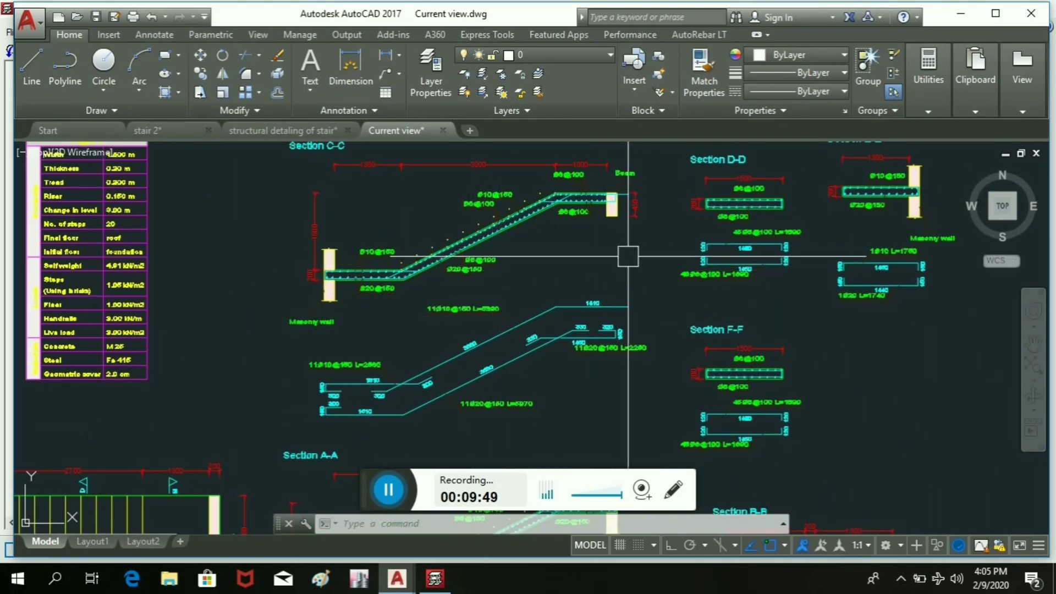
scroll(552, 271, "down", 2)
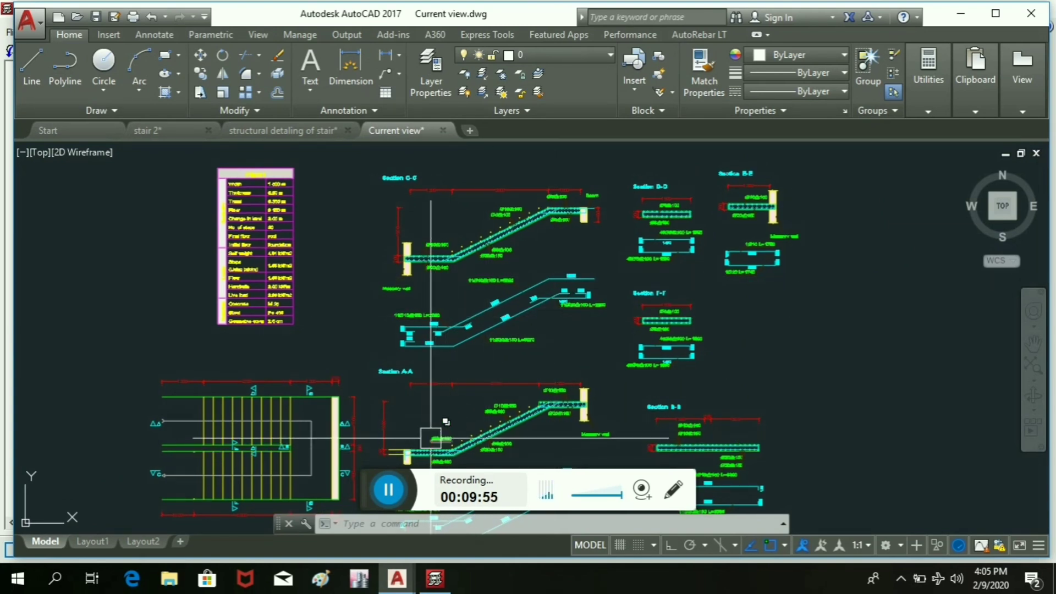
middle_click_drag(471, 393, 464, 354)
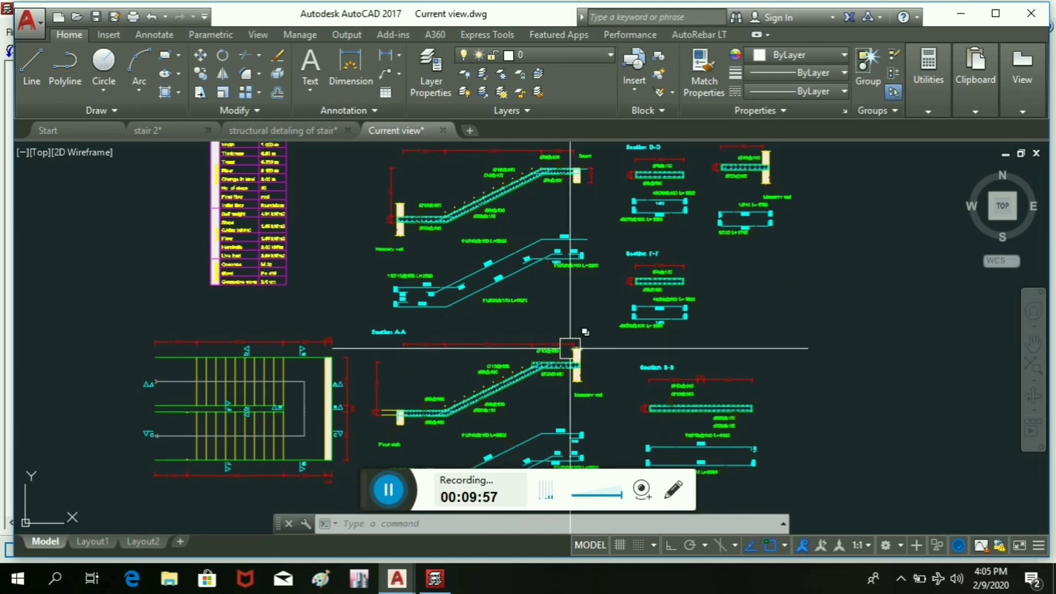